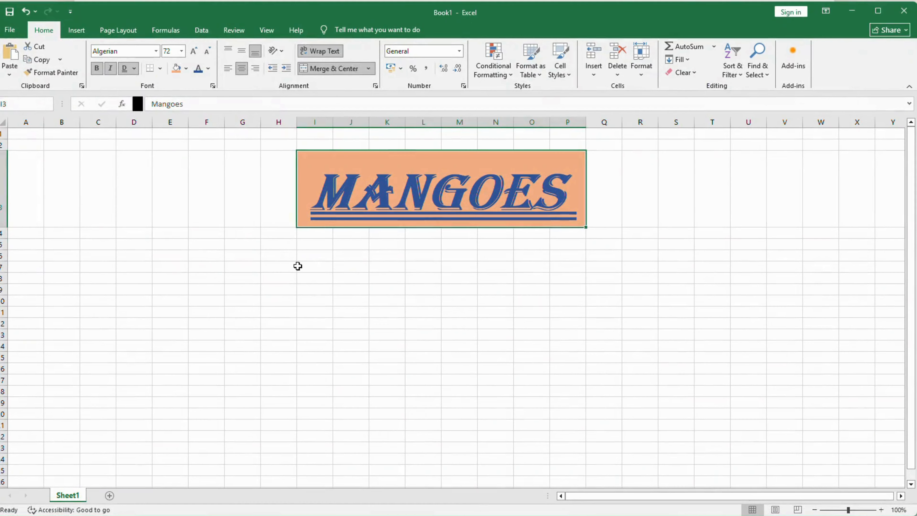
Step: Set the font colour of the MANGOES text in the merged heading cell to standard red
left_click(313, 323)
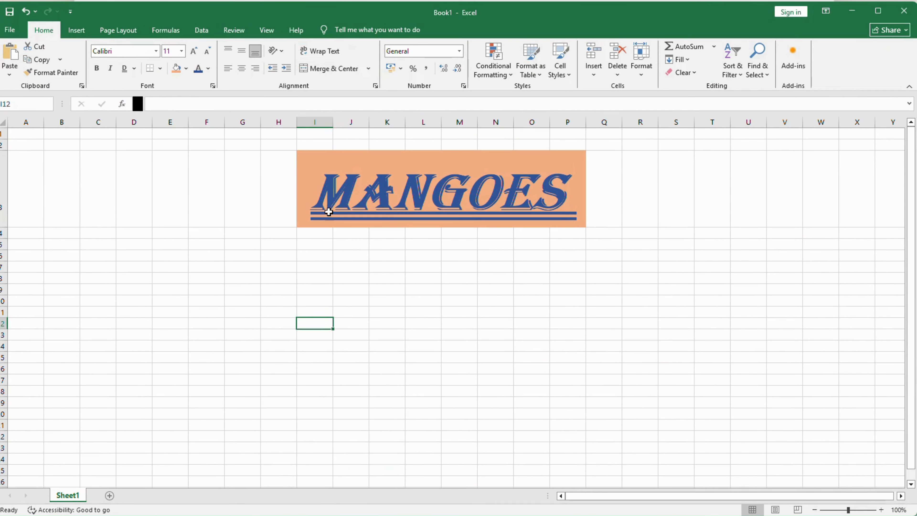
left_click(330, 202)
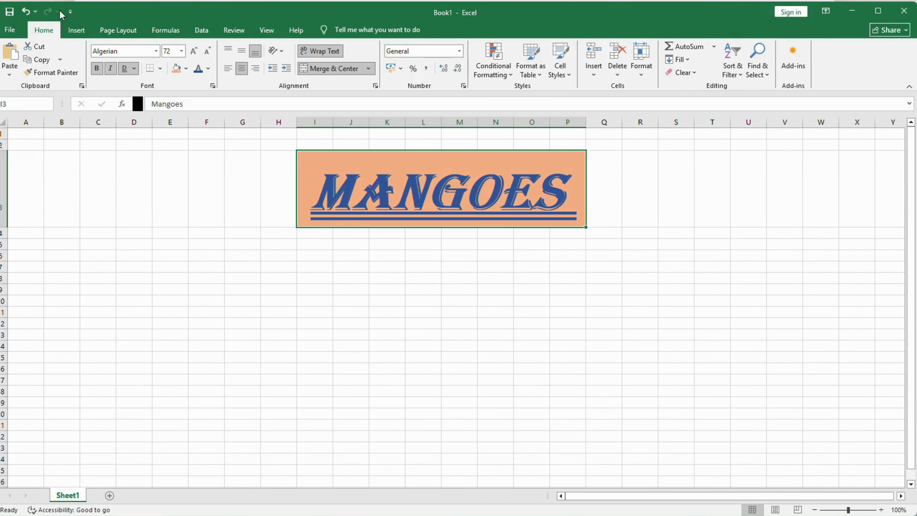
double_click(566, 197)
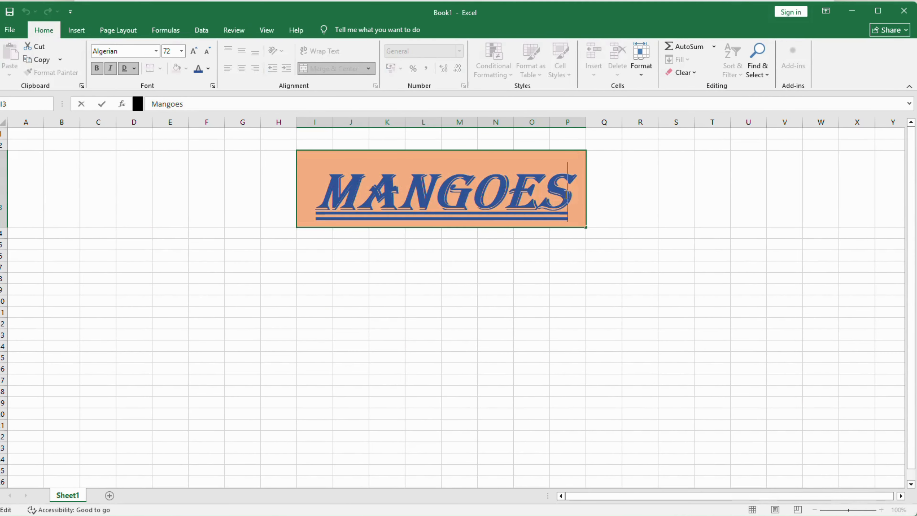
left_click_drag(583, 192, 305, 181)
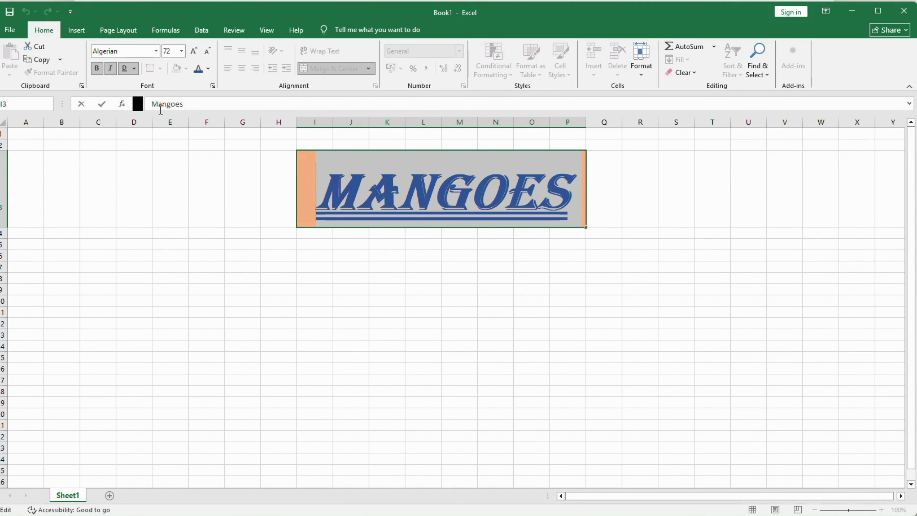
left_click(208, 69)
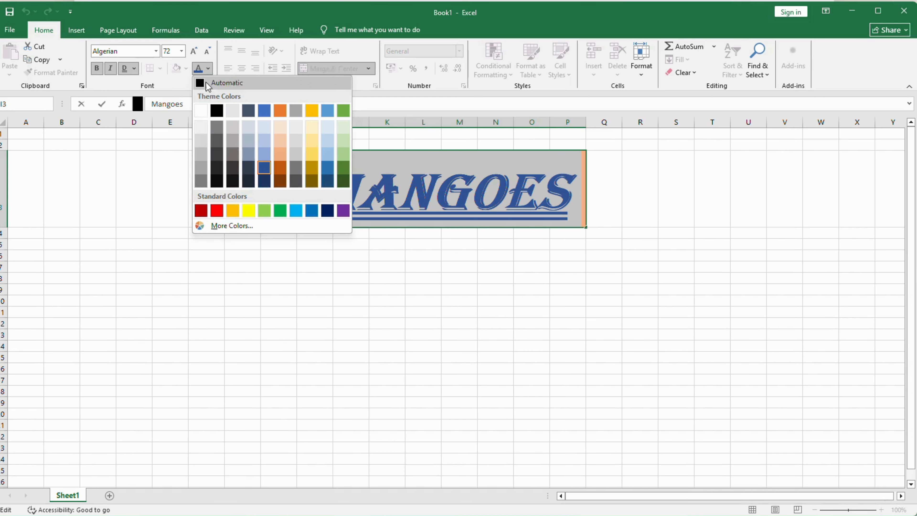
left_click(216, 210)
left_click(401, 267)
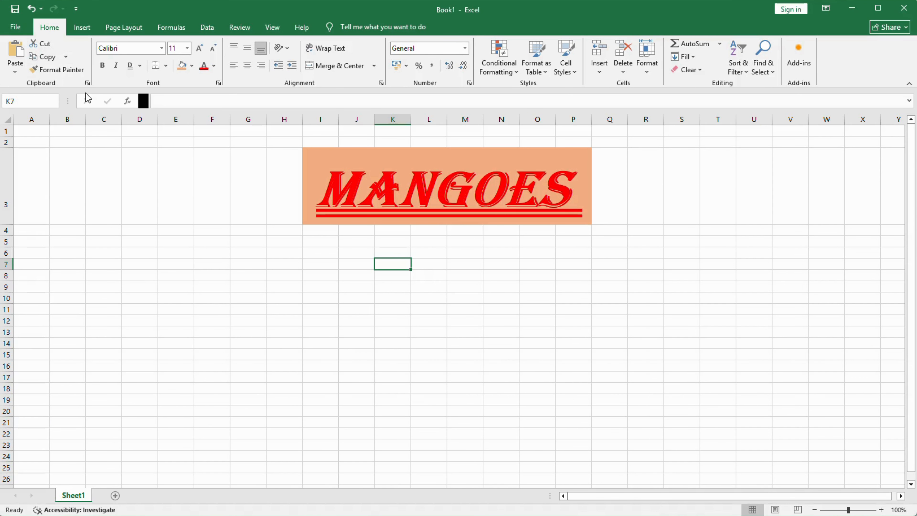
Step: Undo the heading's font colour change, redo it, and undo it again
left_click(31, 9)
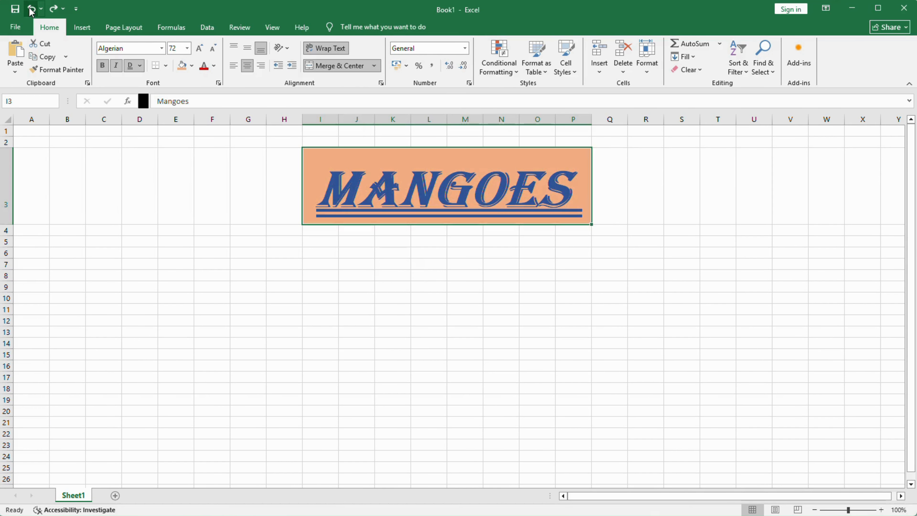
left_click(53, 9)
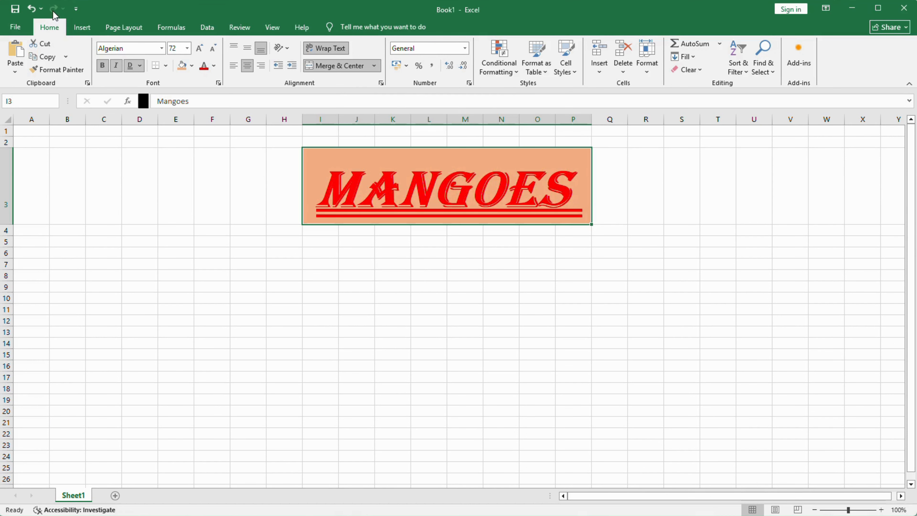
left_click(34, 14)
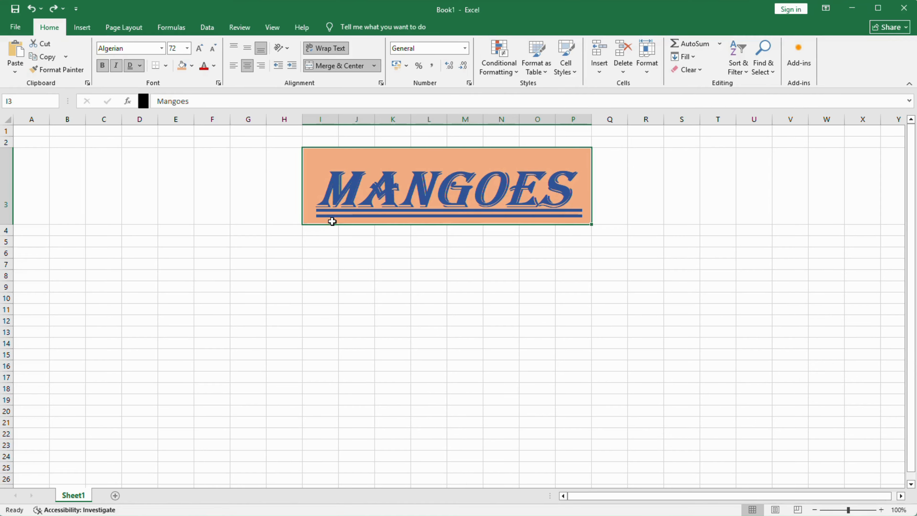
Step: Insert a blank row above row 2
left_click(2, 142)
right_click(3, 142)
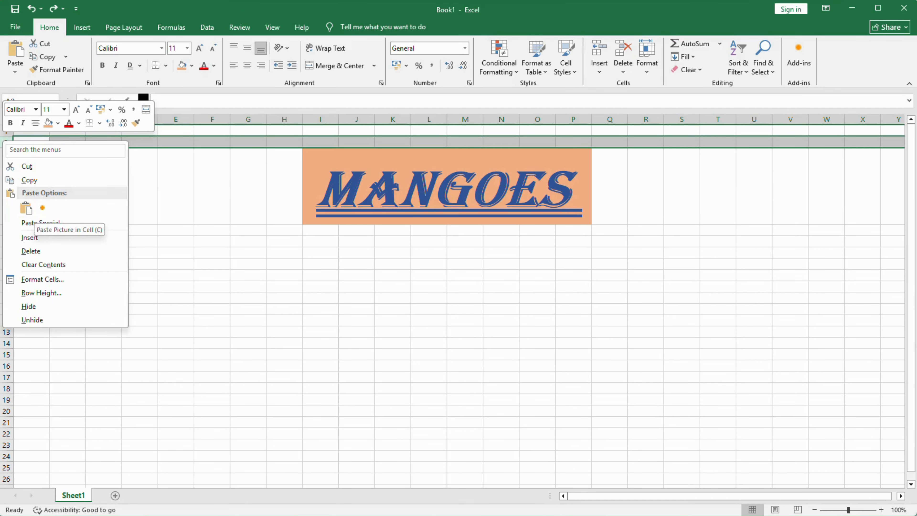
left_click(29, 238)
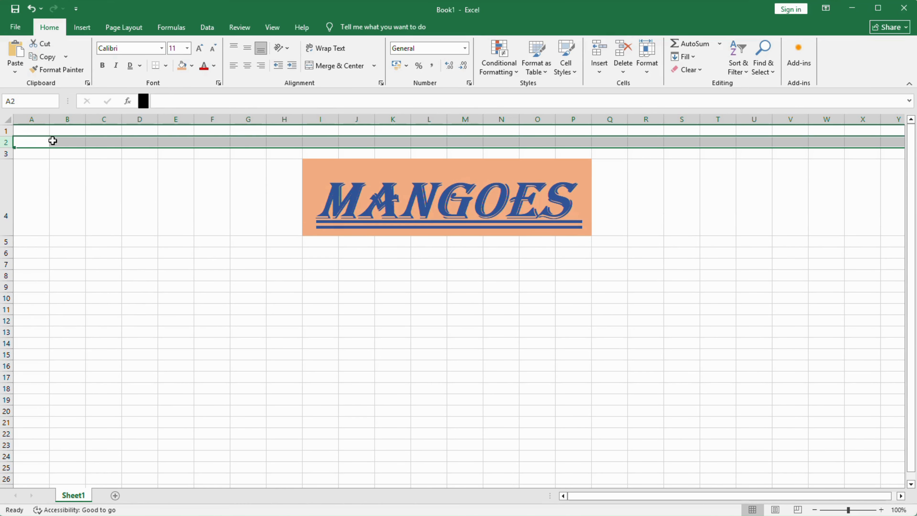
Step: Insert a blank column before column B and deselect it
right_click(79, 120)
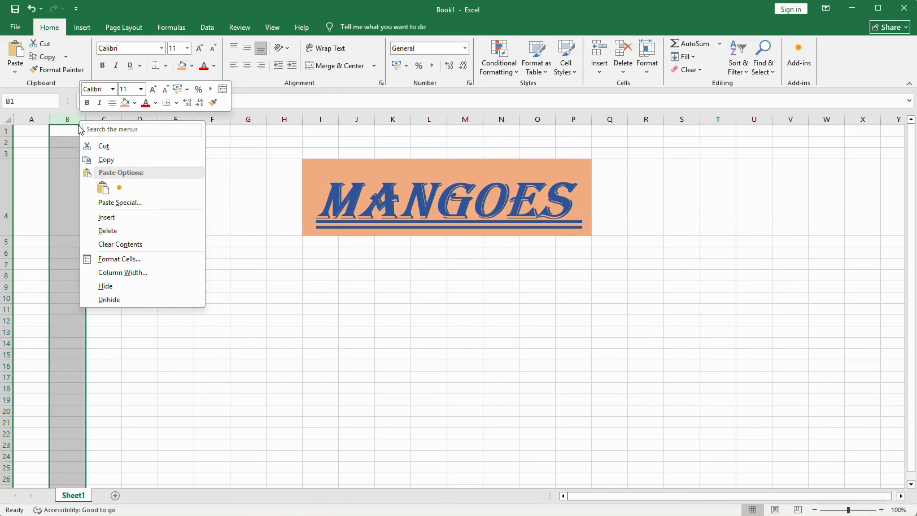
left_click(107, 217)
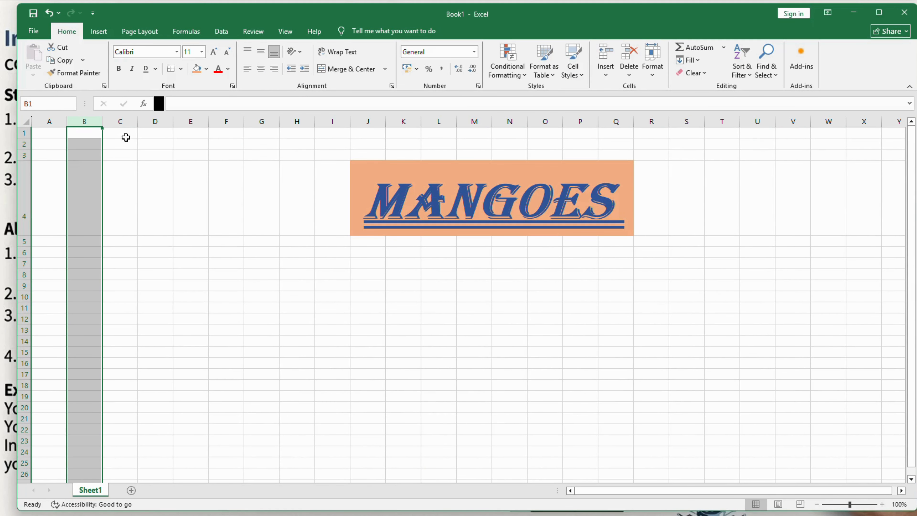
left_click(201, 274)
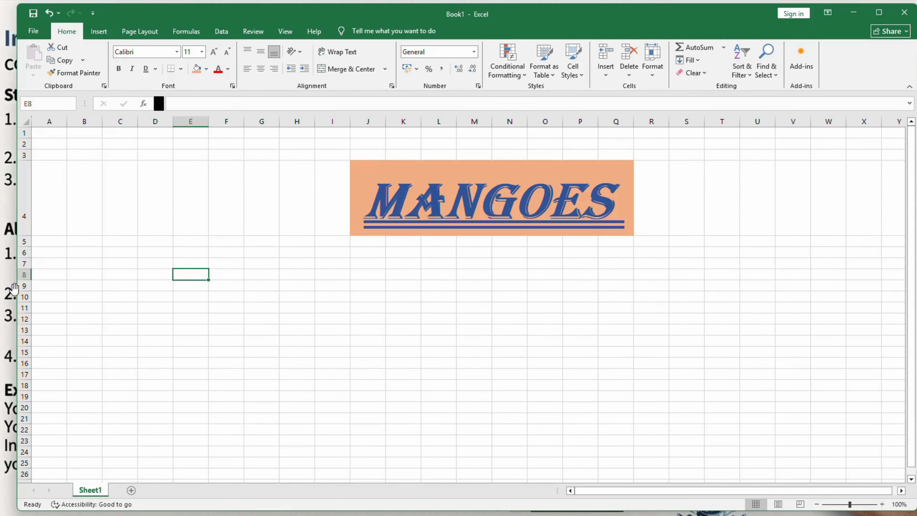
Step: Insert blank rows at row 9, first with Insert Cells and again with Insert Sheet Rows
left_click(23, 285)
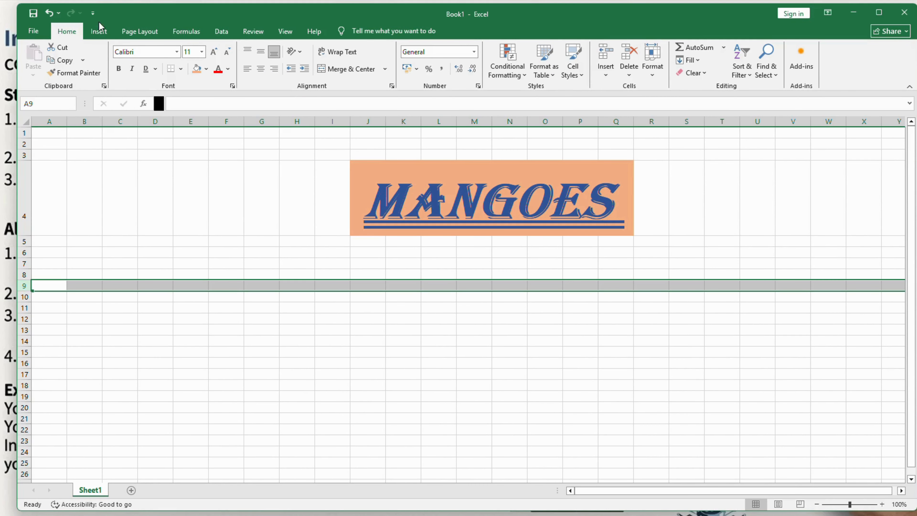
left_click(102, 31)
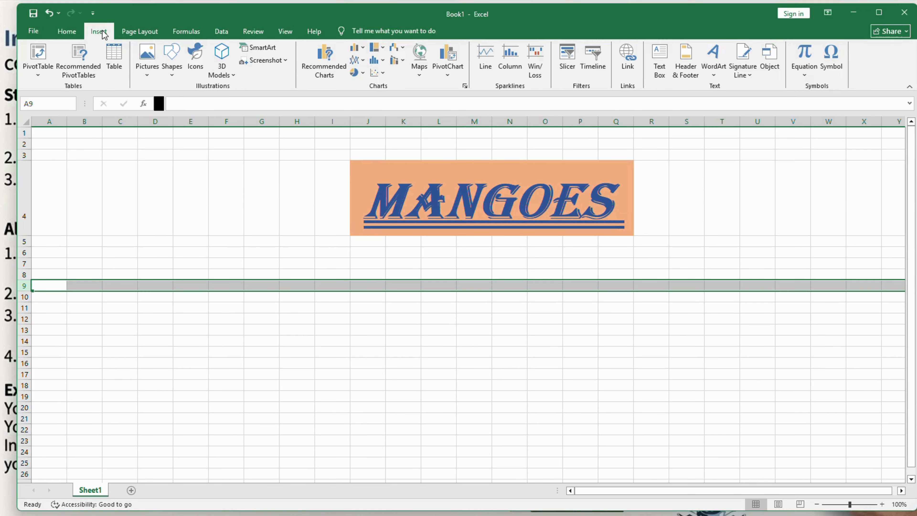
left_click(72, 33)
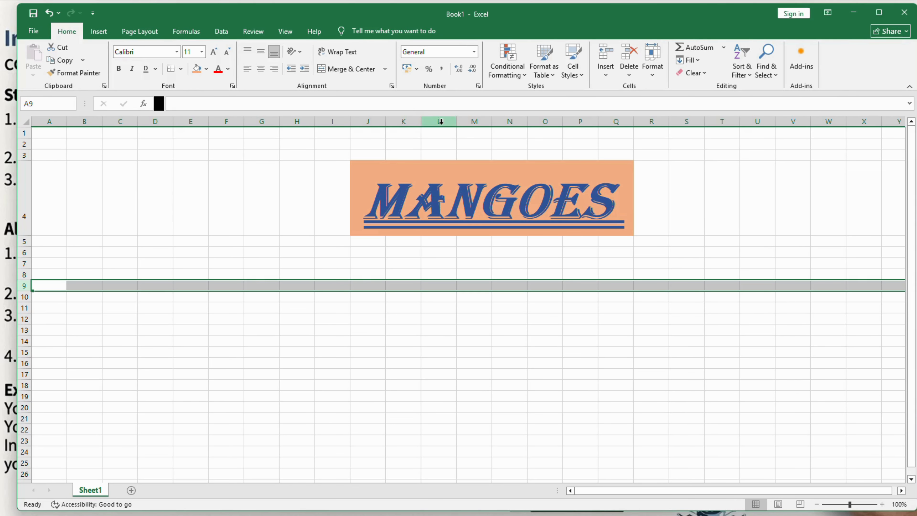
left_click(605, 74)
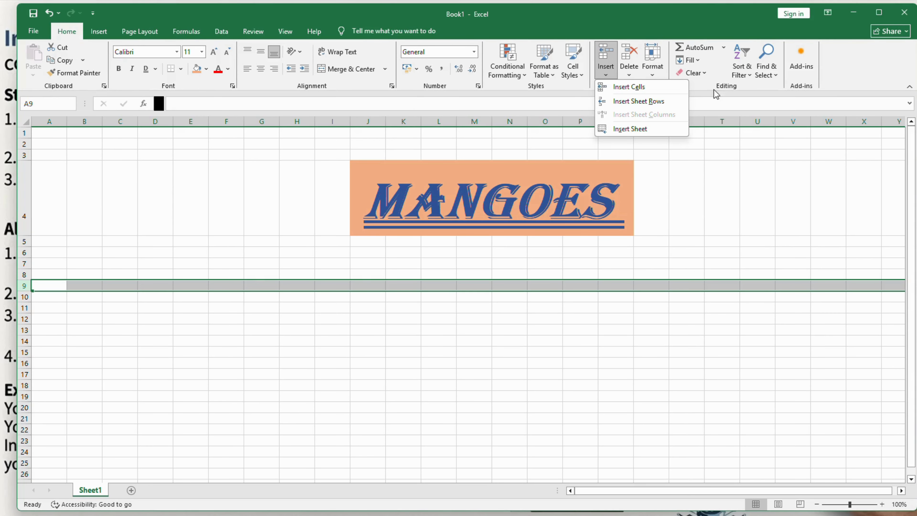
left_click(694, 93)
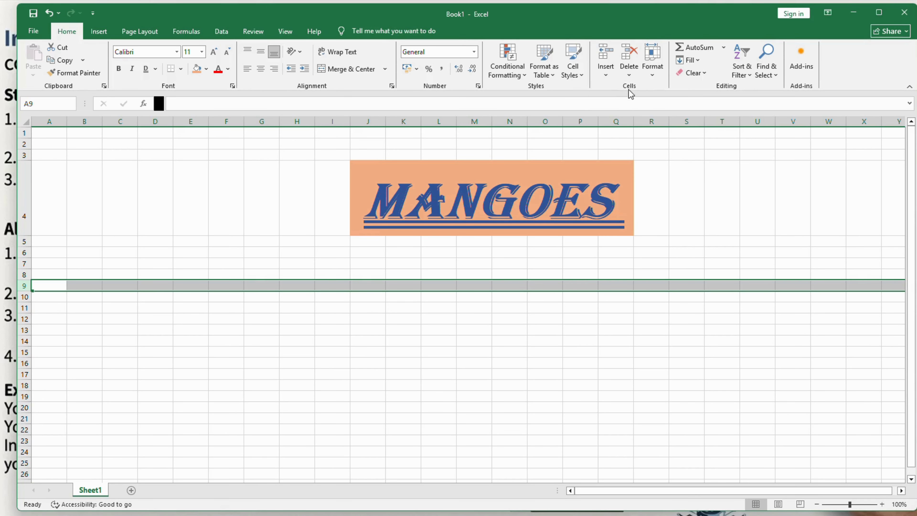
left_click(606, 74)
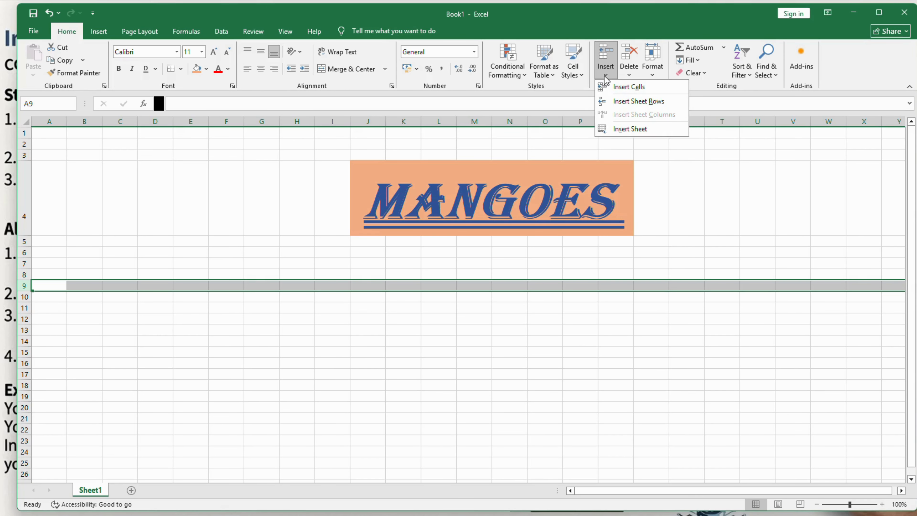
left_click(618, 90)
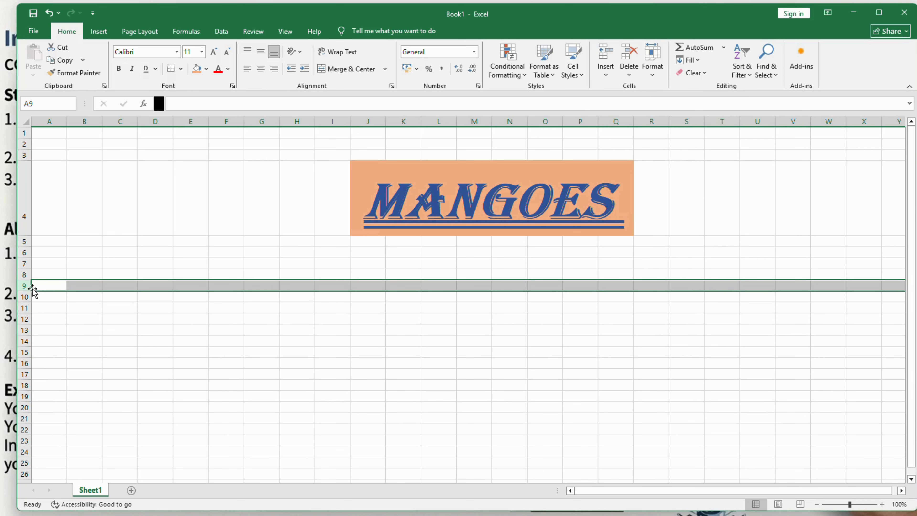
left_click(605, 72)
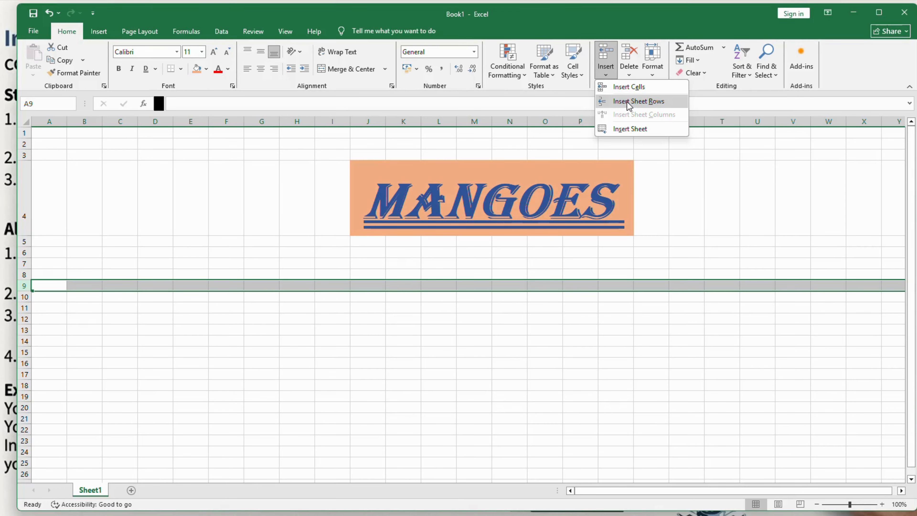
left_click(628, 103)
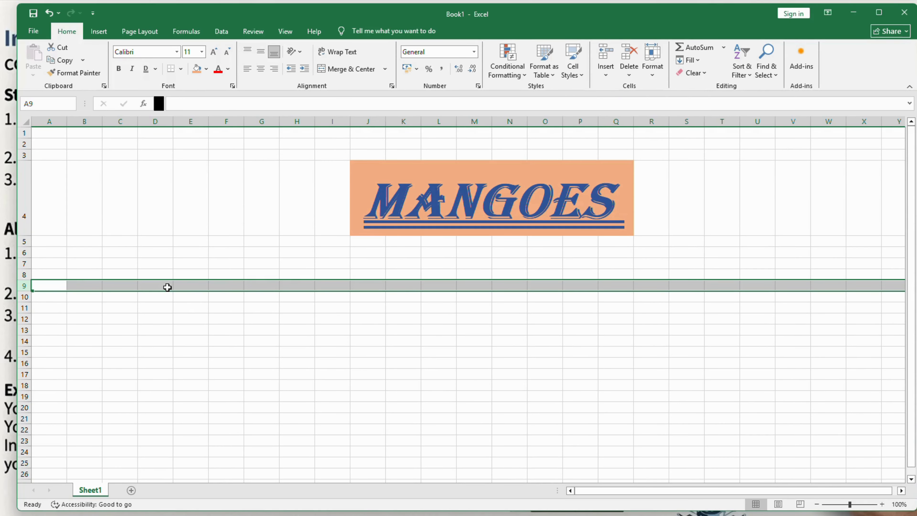
Step: Delete the blank rows at row 9, first with Delete Cells and again with Delete Sheet Rows
left_click(629, 71)
left_click(634, 88)
left_click(653, 75)
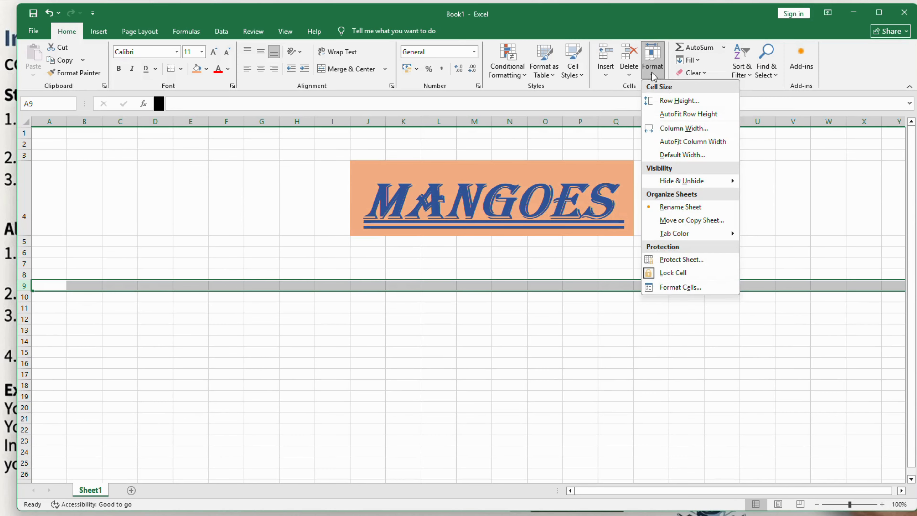
left_click(630, 77)
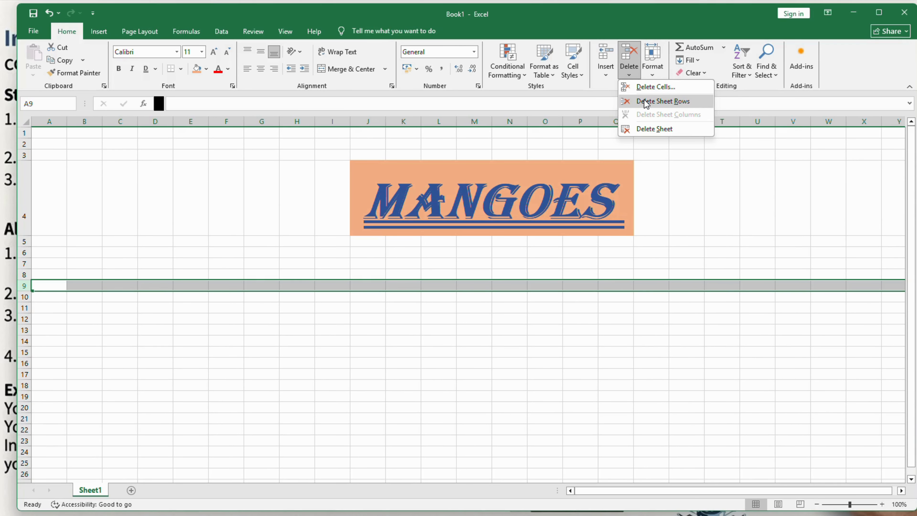
left_click(646, 102)
Step: Add a new blank worksheet after Sheet1 and delete that worksheet again
left_click(628, 68)
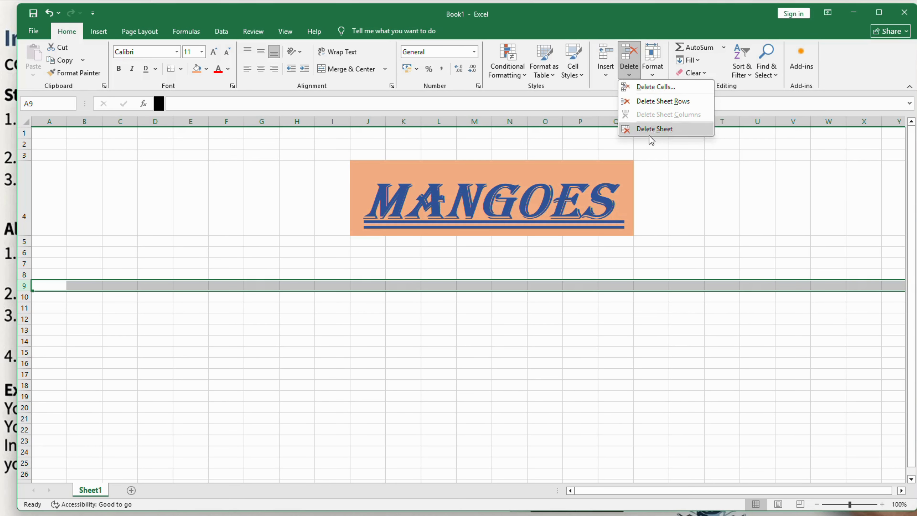
left_click(132, 490)
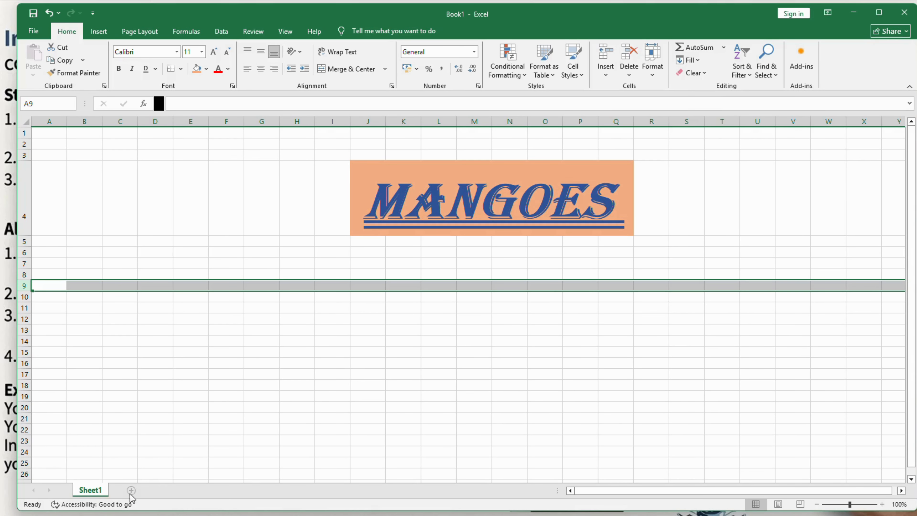
left_click(131, 490)
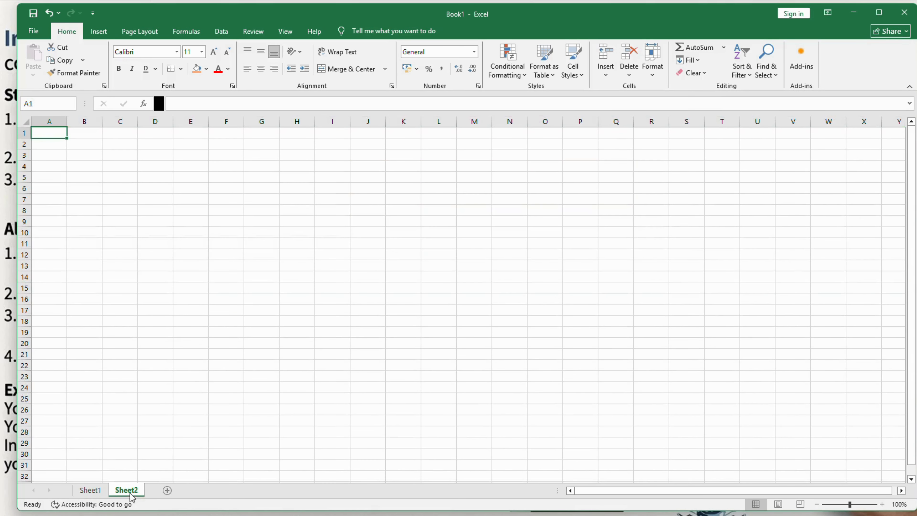
left_click(629, 70)
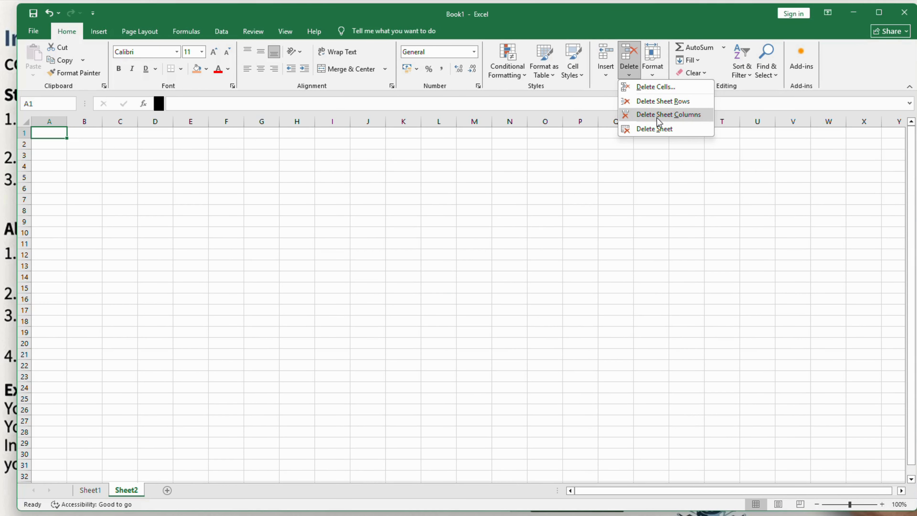
left_click(655, 129)
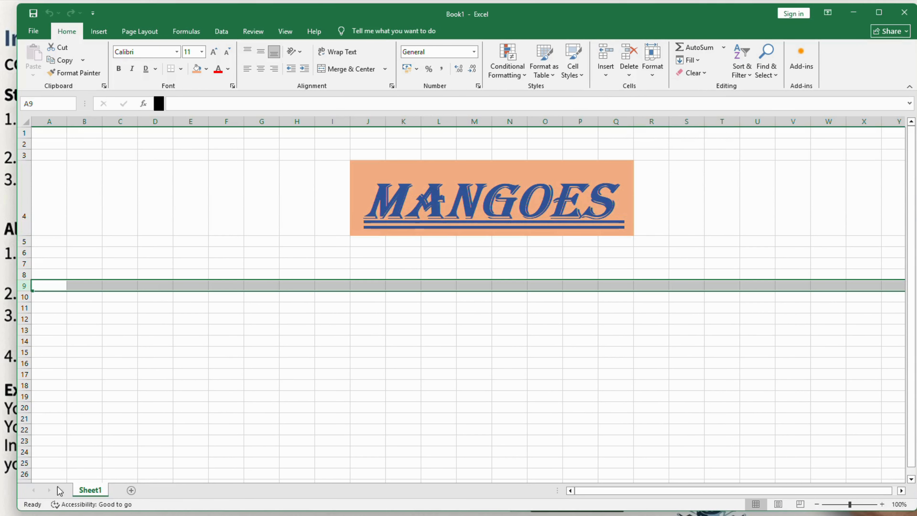
Step: Insert a new worksheet before Sheet1 and switch between the two sheets, ending on the new blank one
left_click(629, 74)
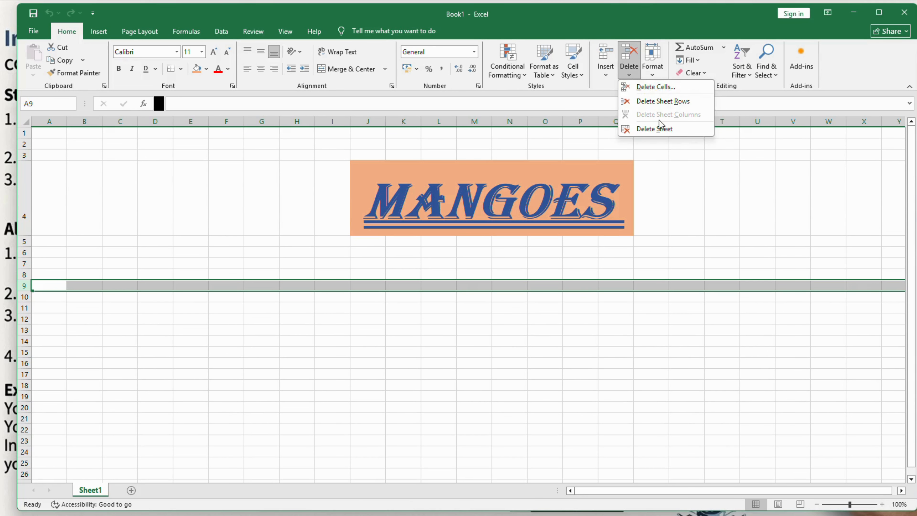
left_click(343, 392)
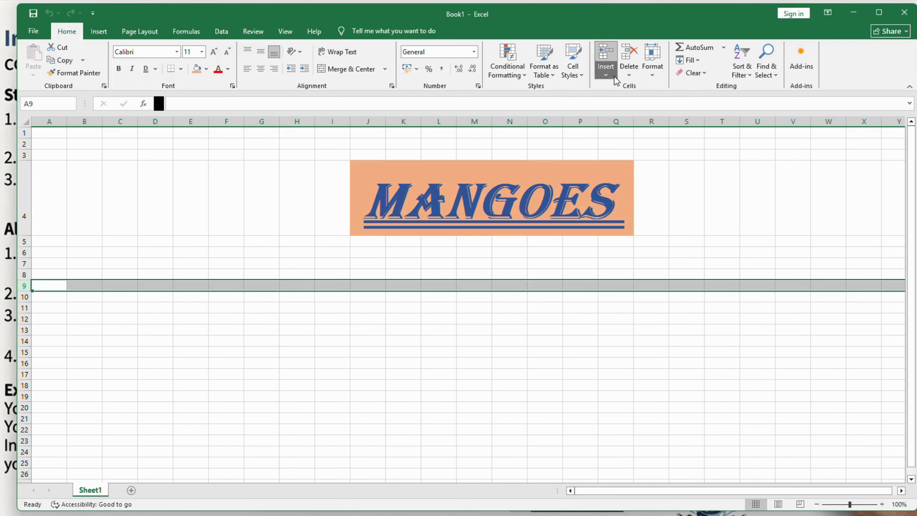
left_click(605, 71)
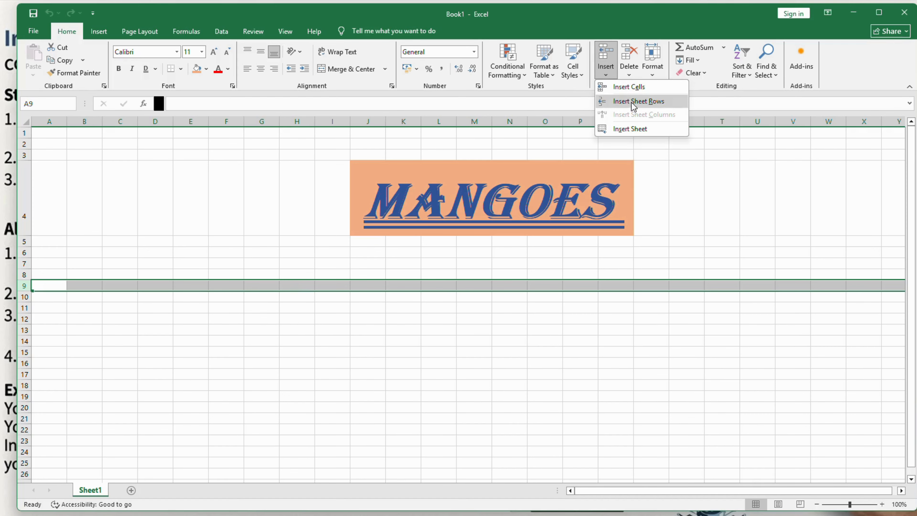
left_click(629, 129)
left_click(127, 494)
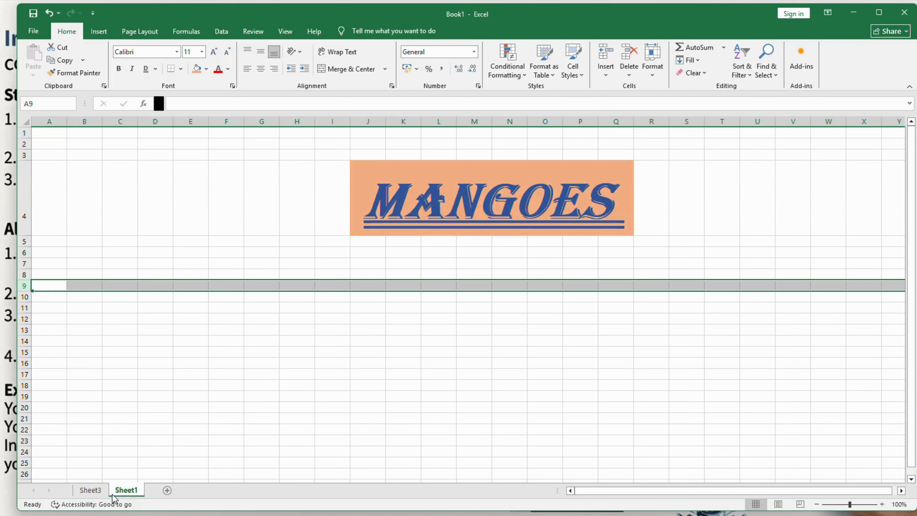
left_click(98, 492)
left_click(122, 493)
left_click(90, 490)
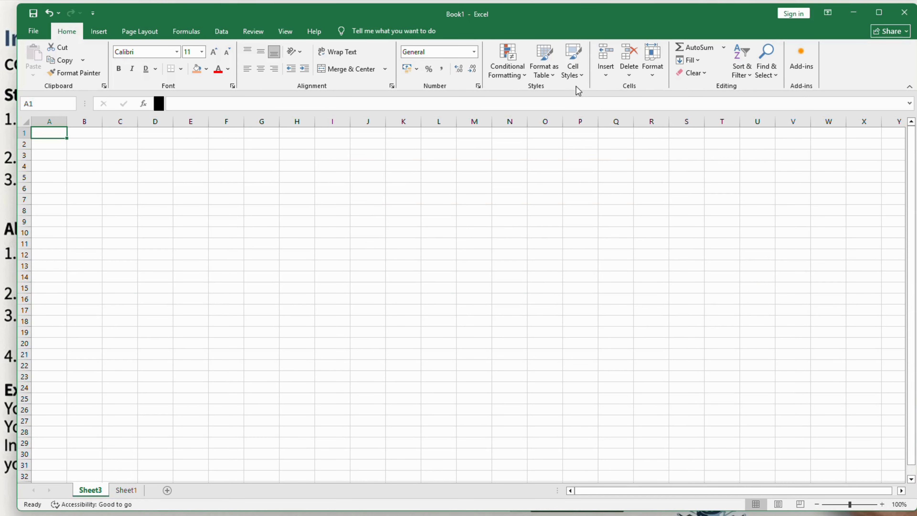
Step: On Sheet1, insert a blank sheet column at column T and delete that column again
left_click(122, 491)
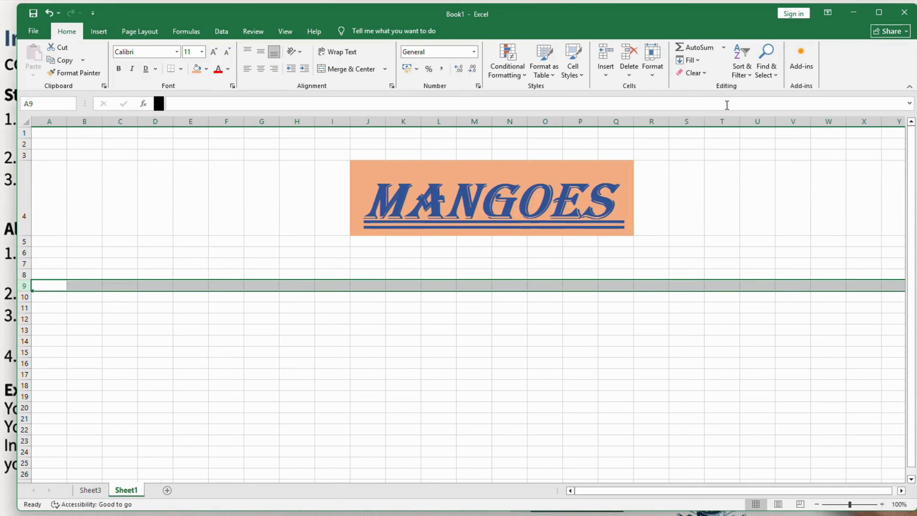
left_click(720, 116)
left_click(608, 73)
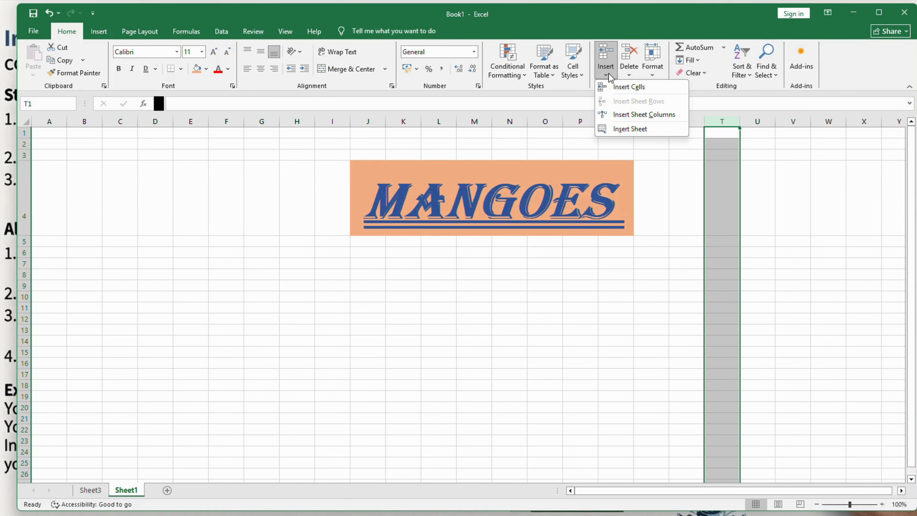
left_click(632, 115)
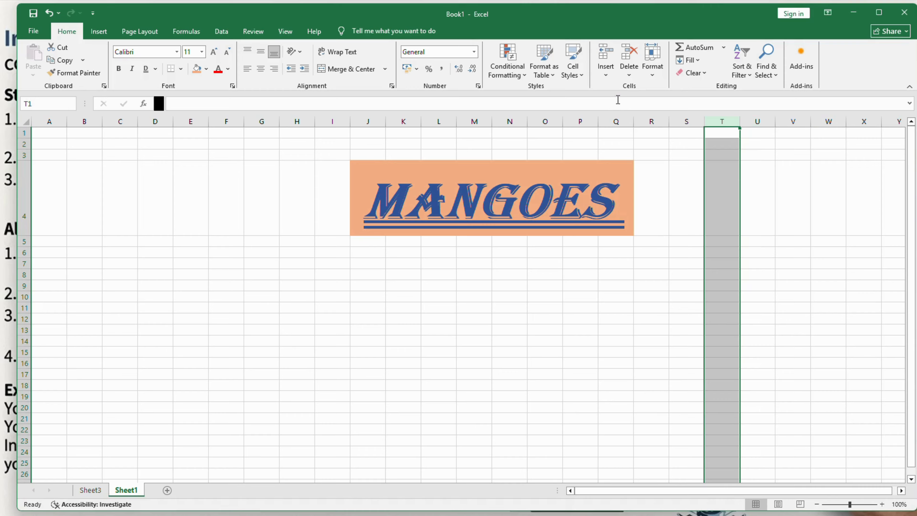
left_click(629, 68)
left_click(654, 116)
Step: Delete the empty cell J8, shifting the remaining cells left
right_click(24, 286)
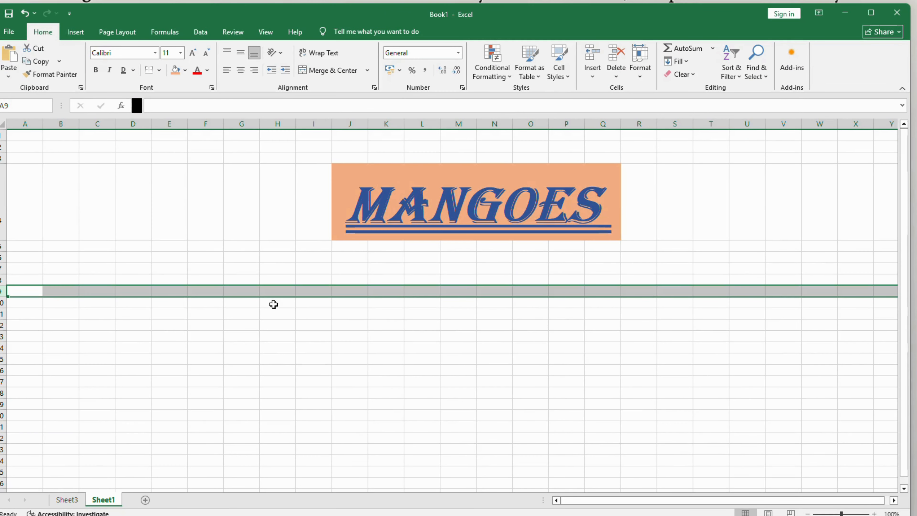
left_click(266, 345)
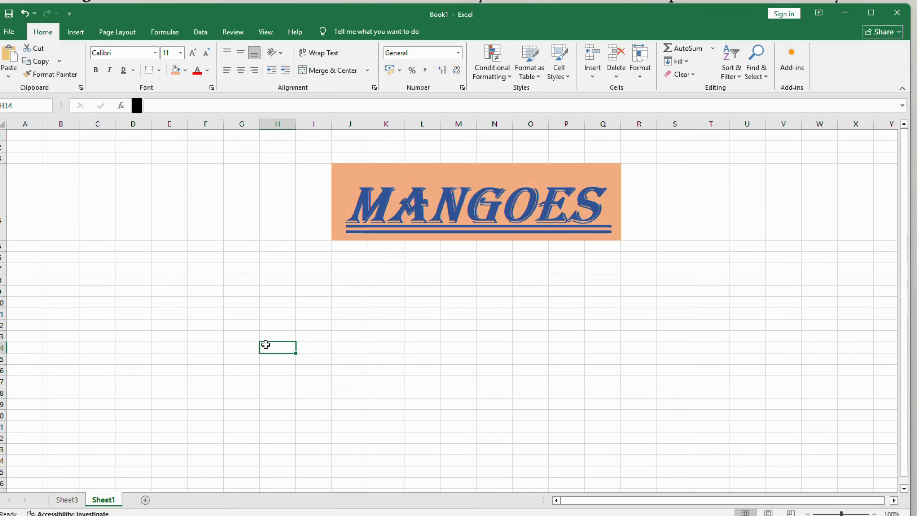
left_click(375, 234)
left_click(349, 278)
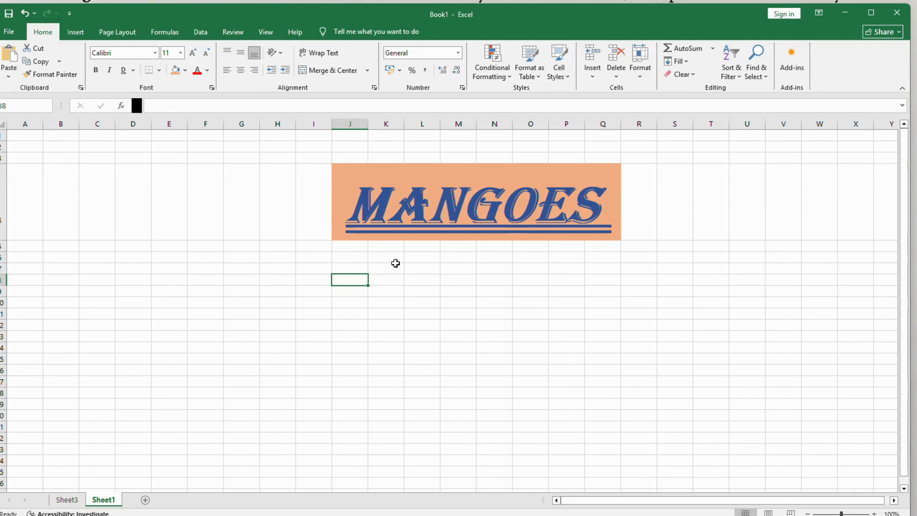
left_click(615, 72)
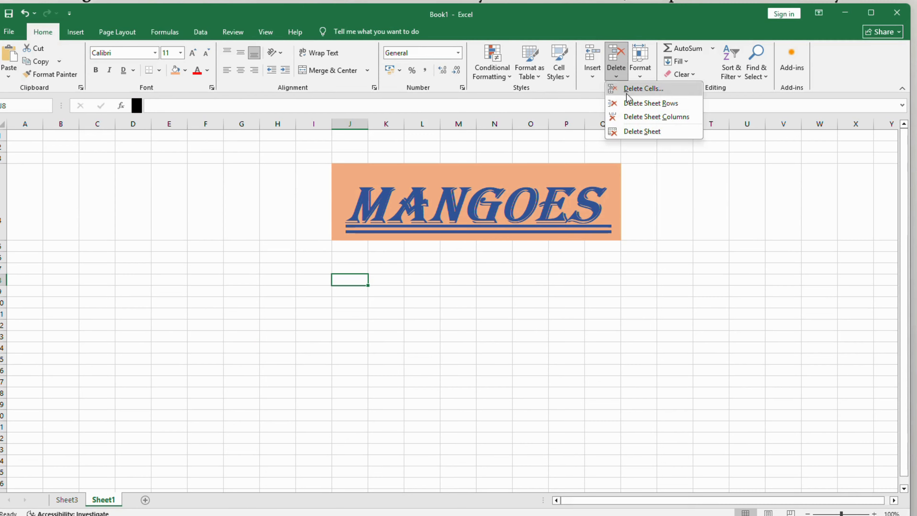
right_click(358, 281)
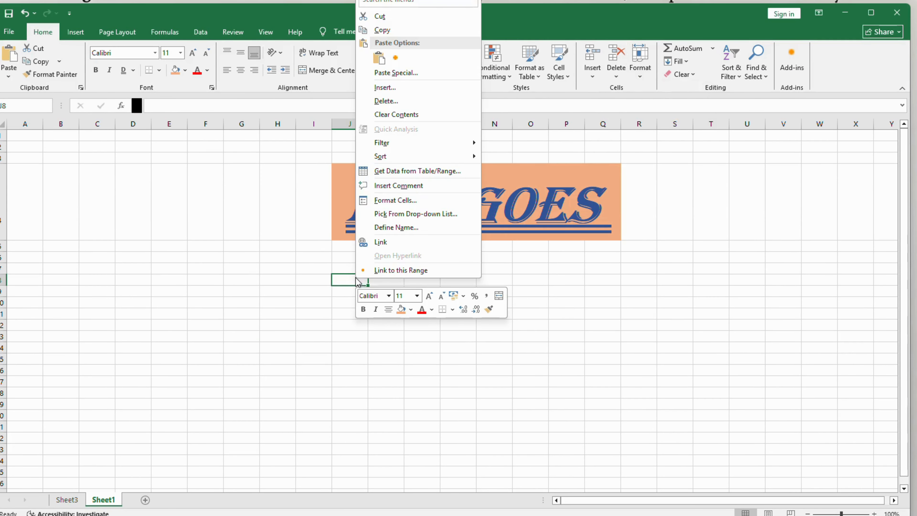
left_click(414, 103)
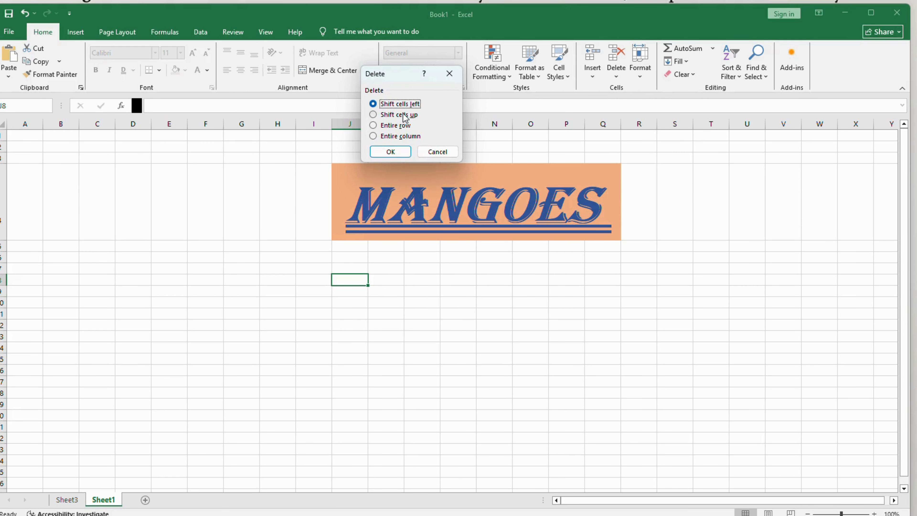
left_click(390, 152)
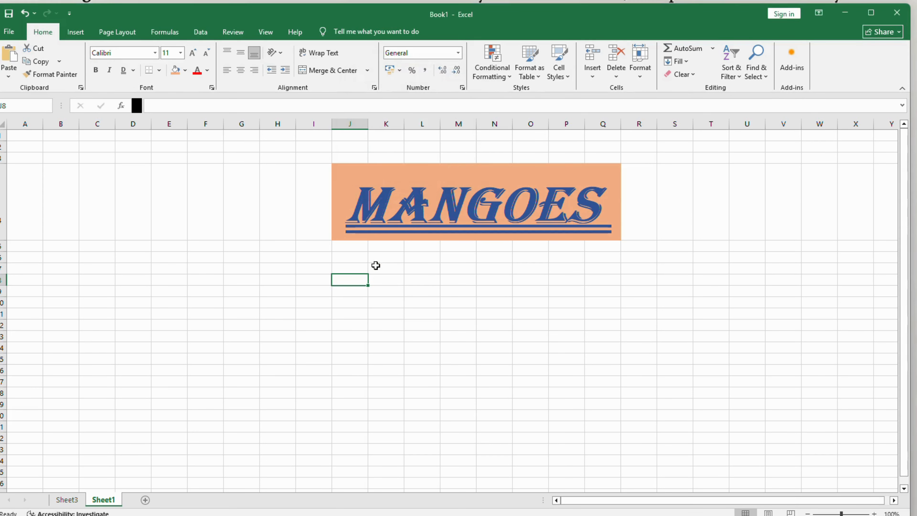
Step: Delete cell H8 twice, first shifting cells left and the second time shifting cells up
right_click(290, 282)
left_click(343, 104)
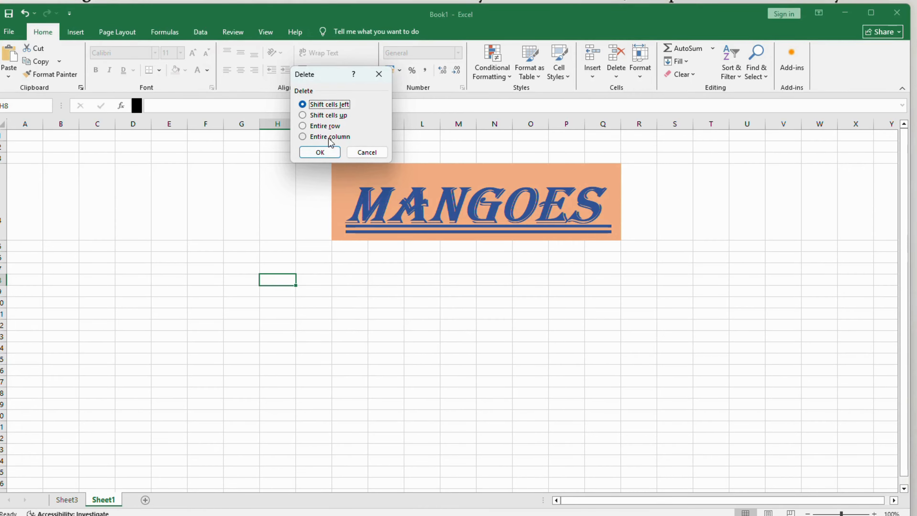
left_click(329, 153)
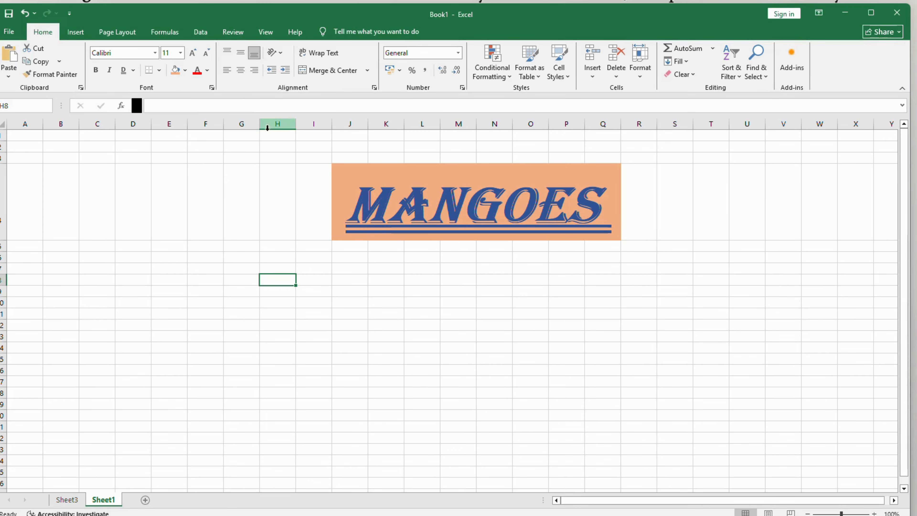
right_click(263, 283)
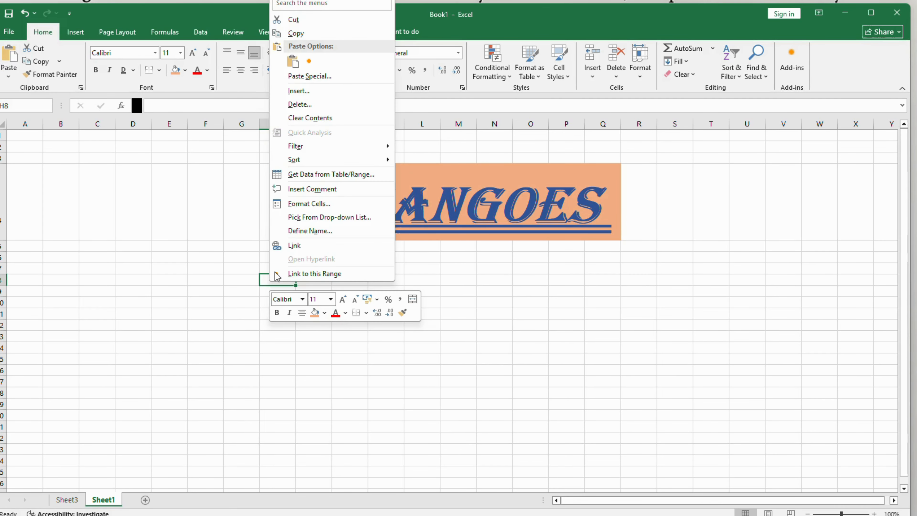
left_click(329, 105)
left_click(319, 126)
left_click(317, 162)
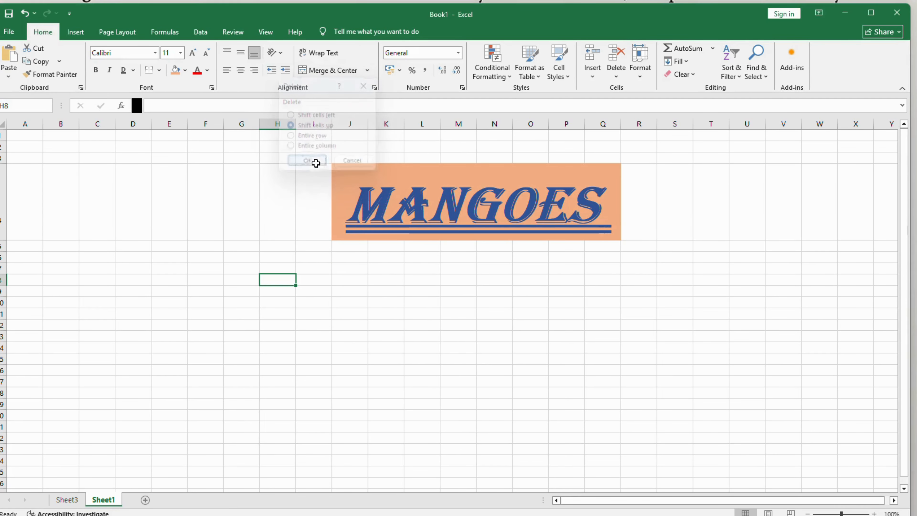
Step: Starting from cell H8, delete its entire row and, in a second deletion, its entire column
right_click(278, 286)
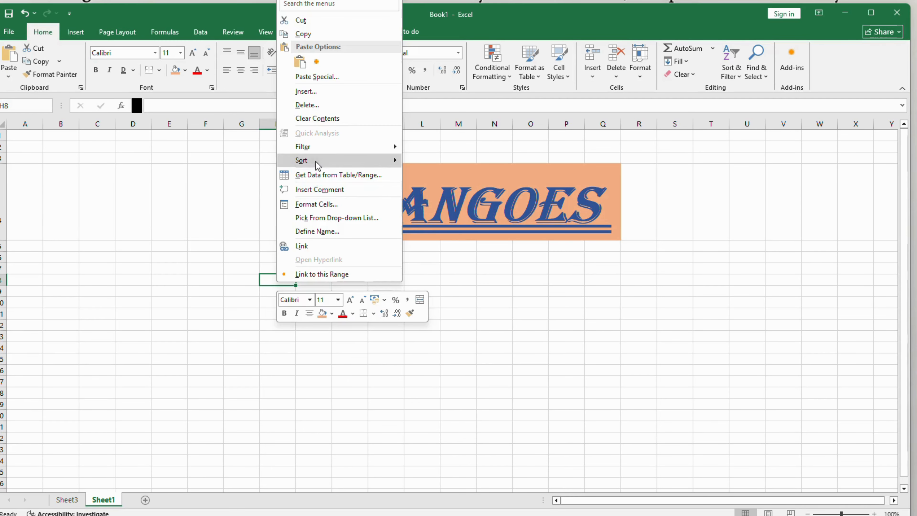
left_click(321, 109)
left_click(306, 131)
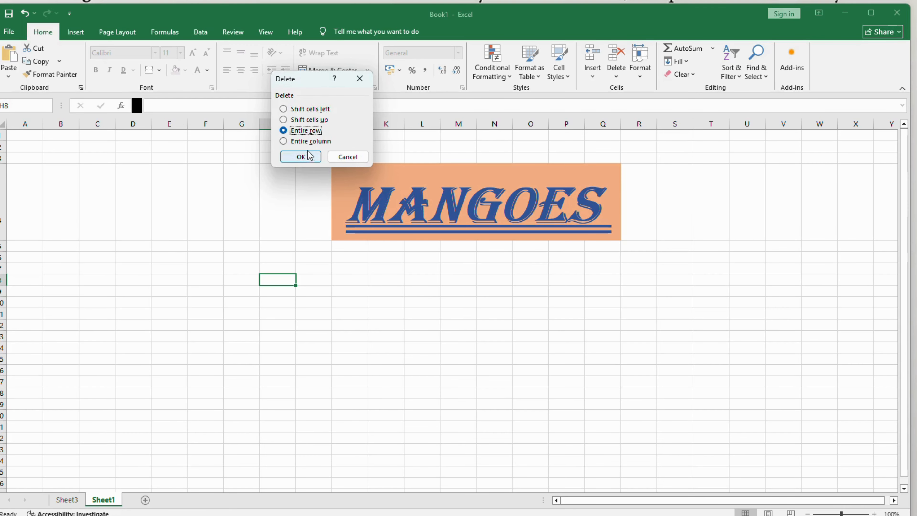
left_click(307, 156)
right_click(285, 288)
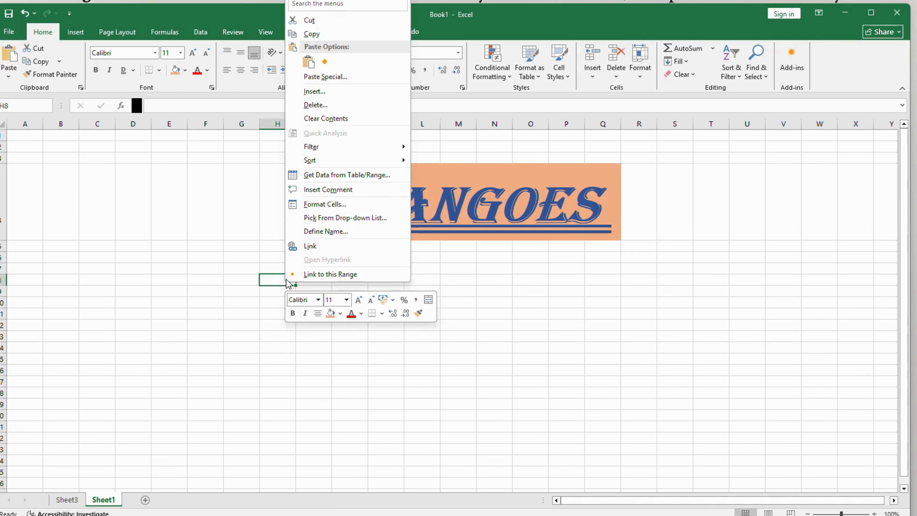
left_click(318, 105)
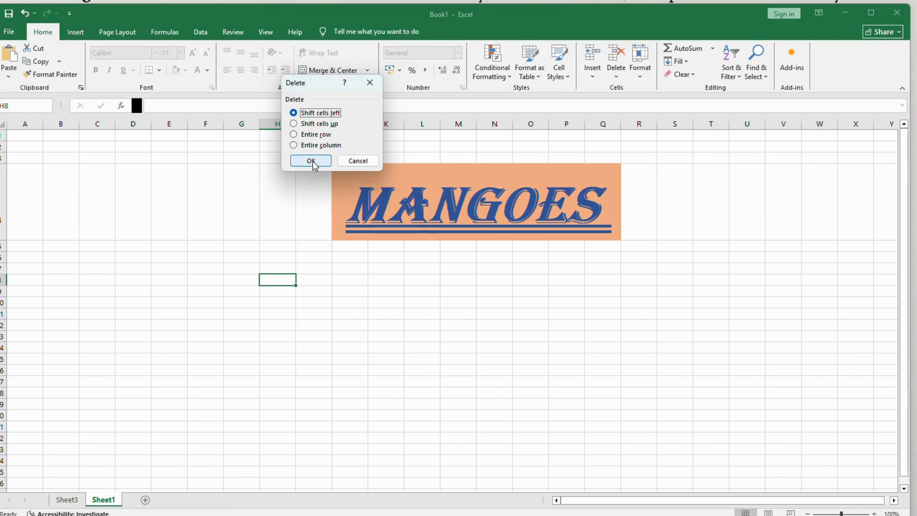
left_click(307, 143)
left_click(310, 157)
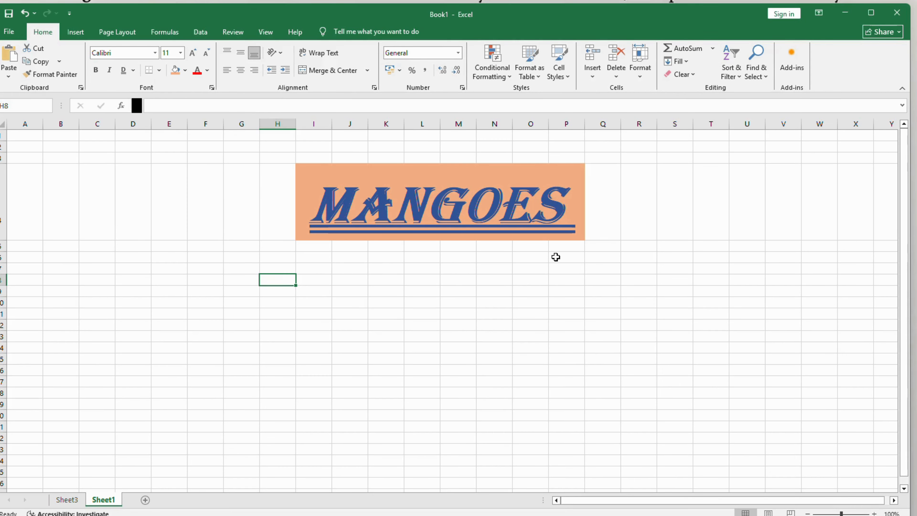
Step: Set the height of row 8 to 25
left_click(617, 72)
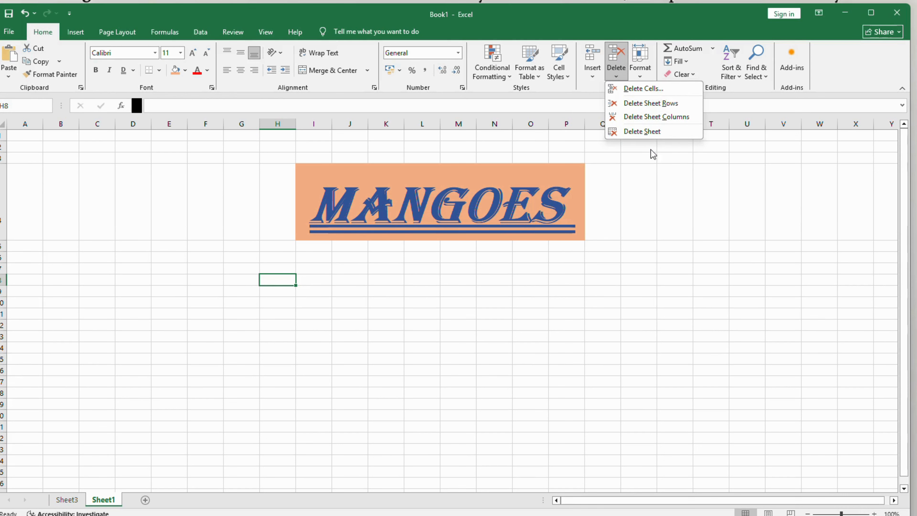
left_click(640, 67)
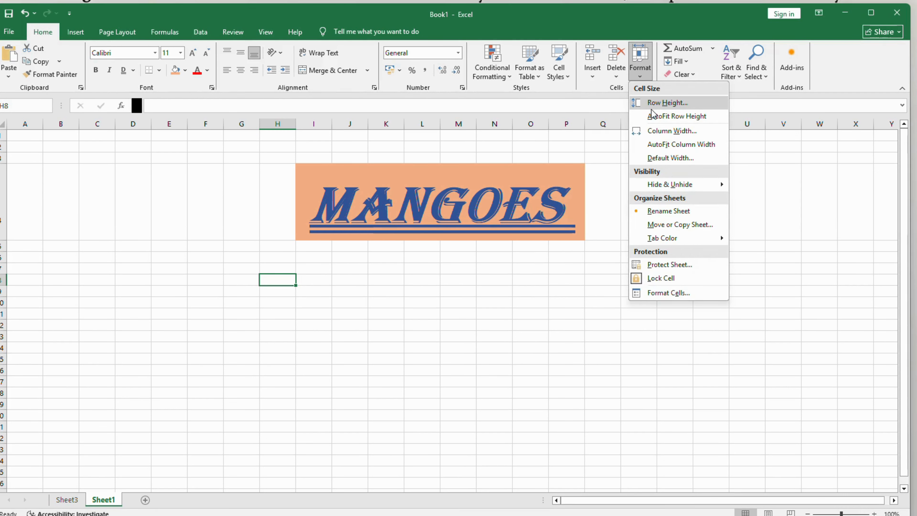
left_click(667, 103)
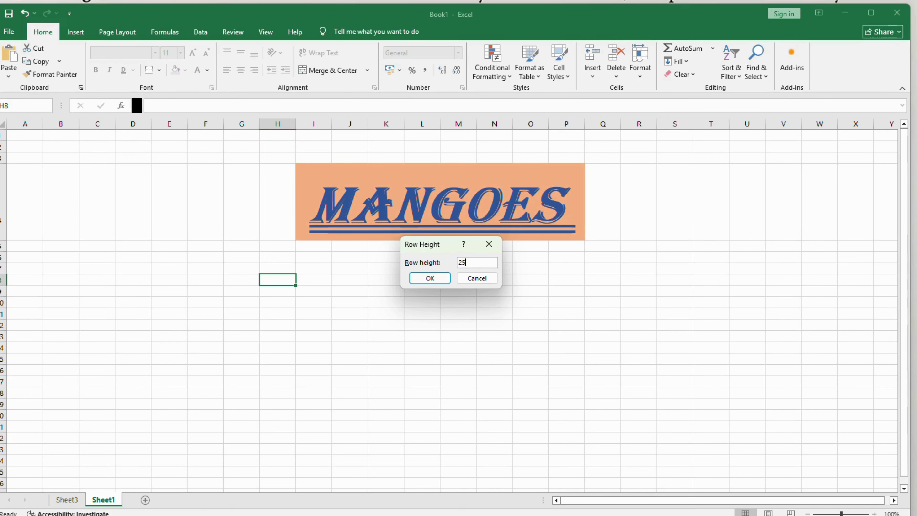
left_click(439, 278)
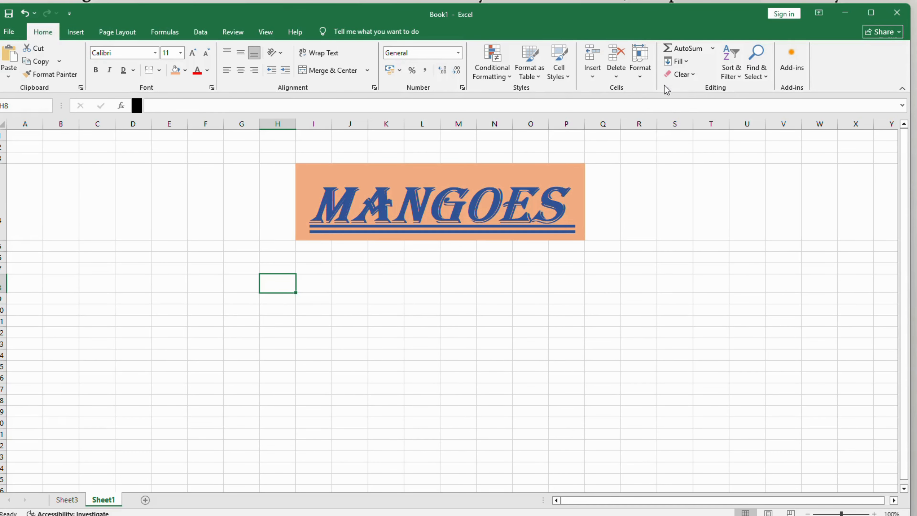
Step: Set the width of column H to 12
left_click(640, 69)
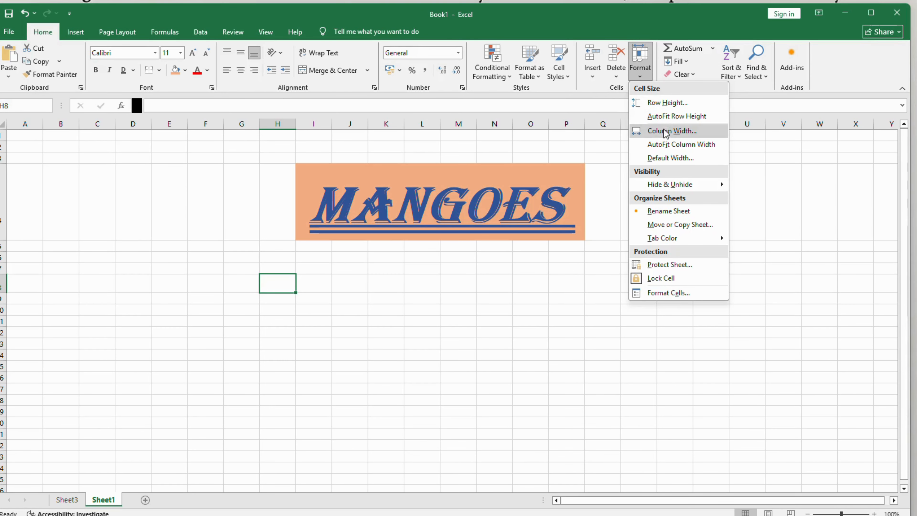
left_click(671, 131)
type("12")
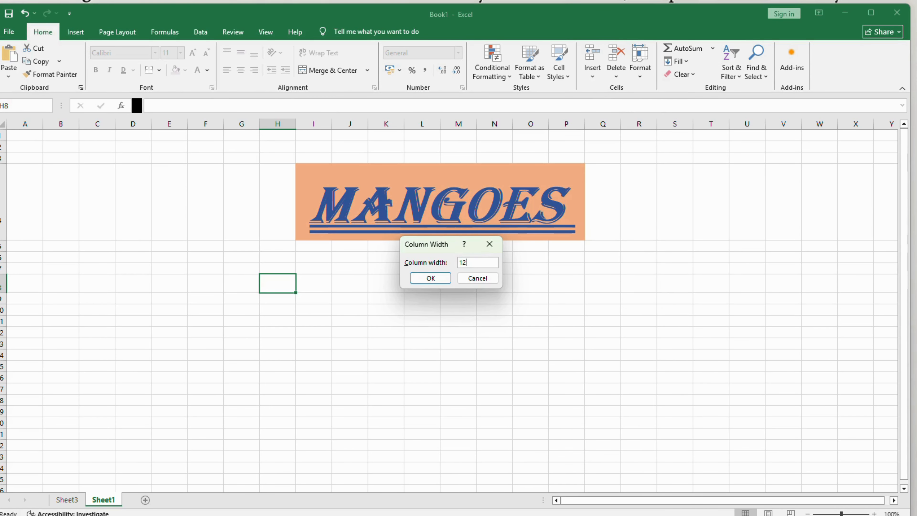
left_click(417, 279)
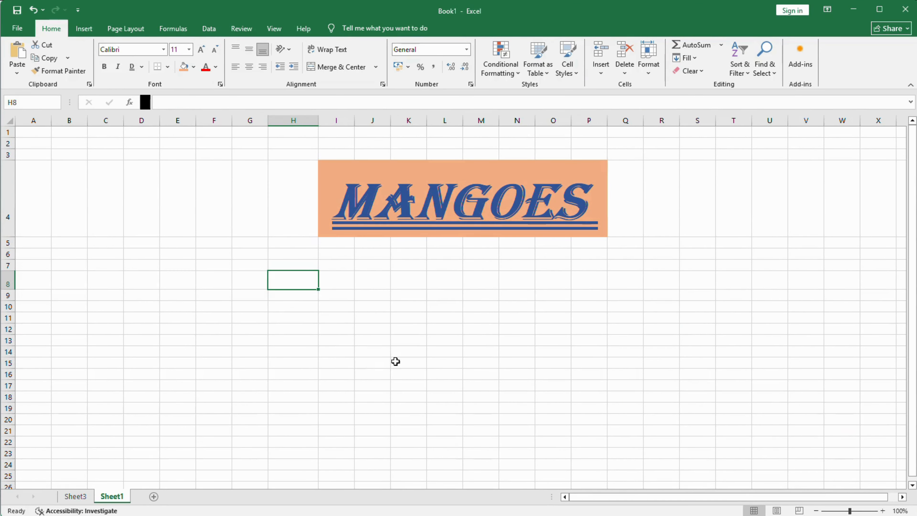
Step: Cut the merged Mangoes title from row 4 and paste it at cell I9
left_click(430, 226)
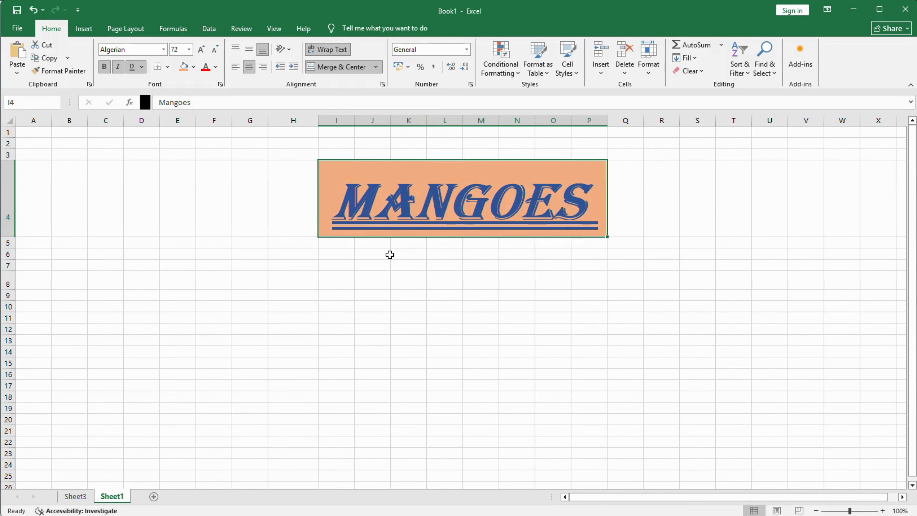
key("ctrl+c")
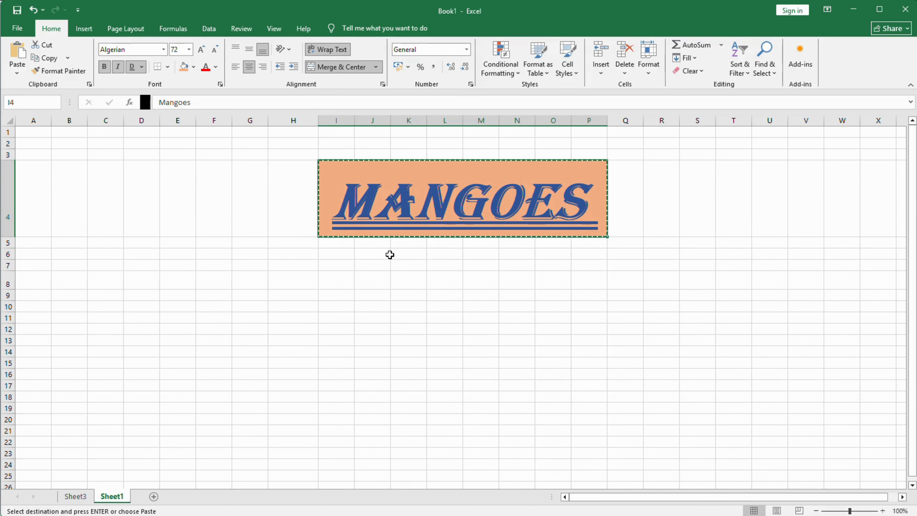
left_click(324, 298)
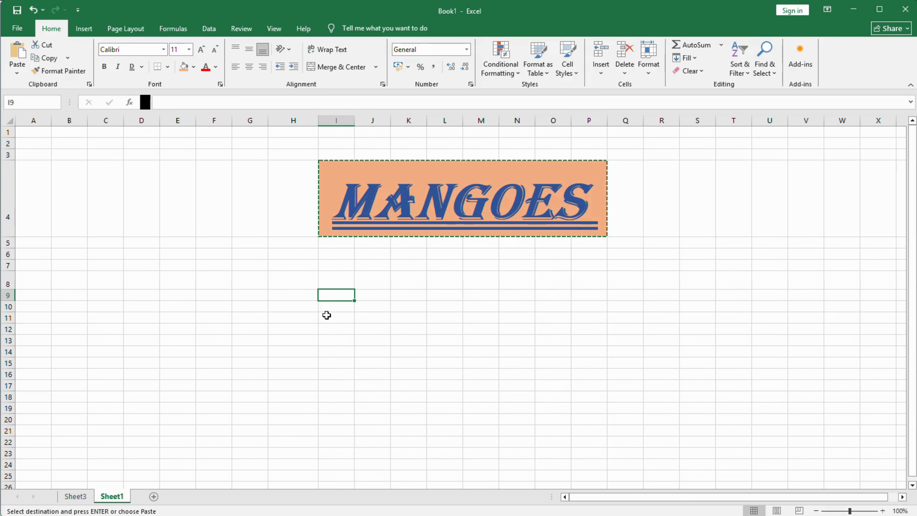
key("ctrl+v")
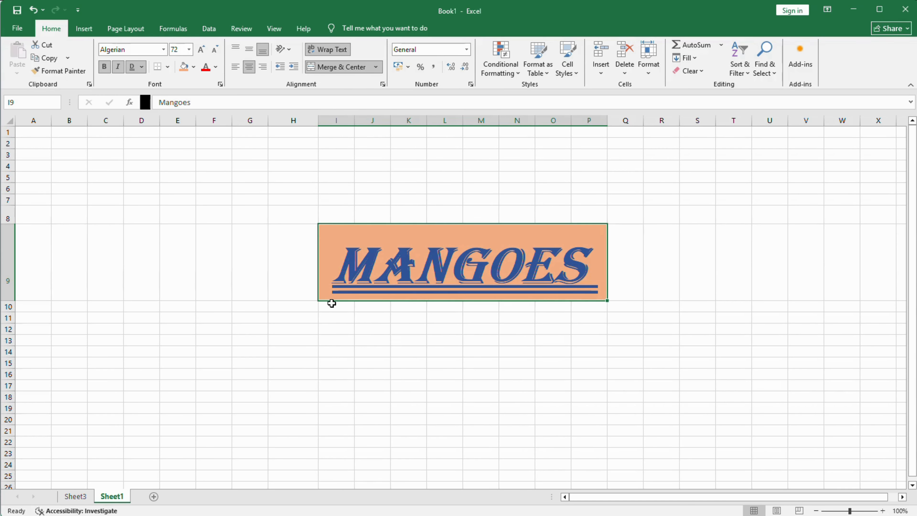
Step: Try to move the Mangoes title to cell C9, accepting that merged cells unmerge, and undo the move
key("ctrl+c")
left_click(100, 275)
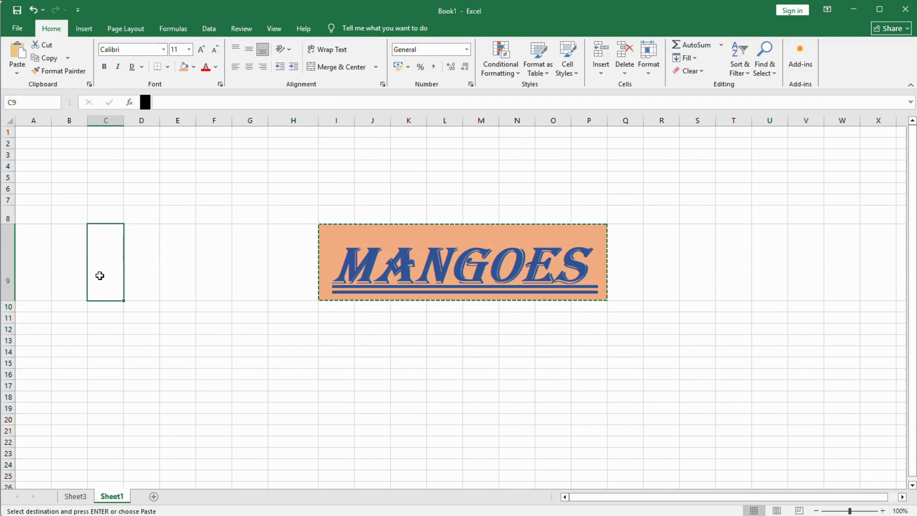
key("ctrl+v")
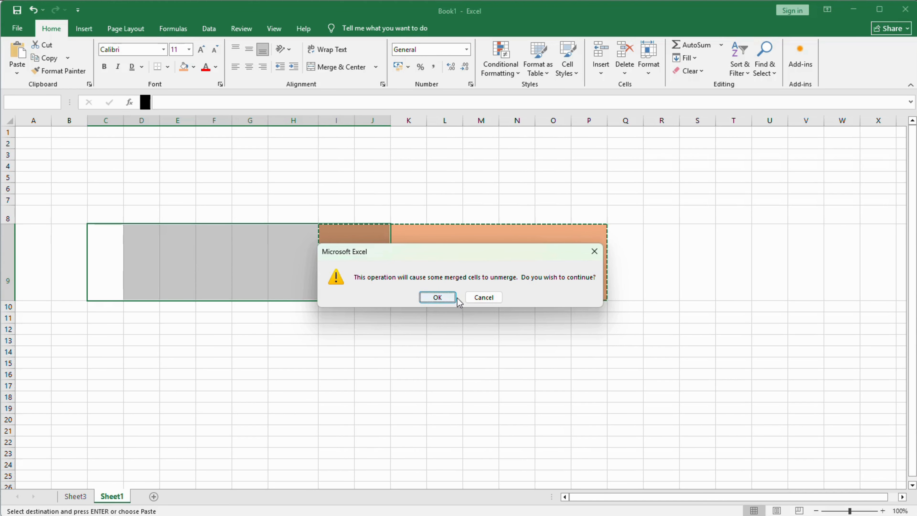
left_click(438, 298)
left_click(251, 326)
left_click(208, 289)
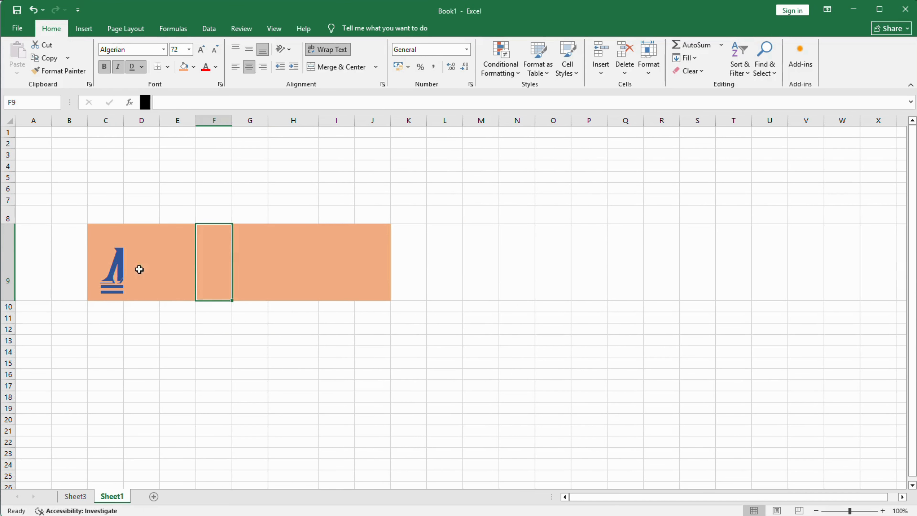
left_click(115, 265)
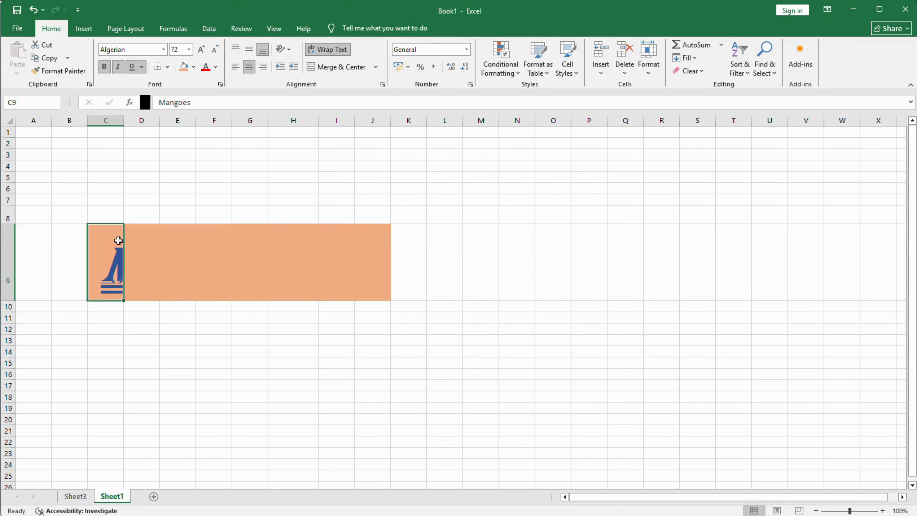
key("ctrl+z")
left_click(372, 347)
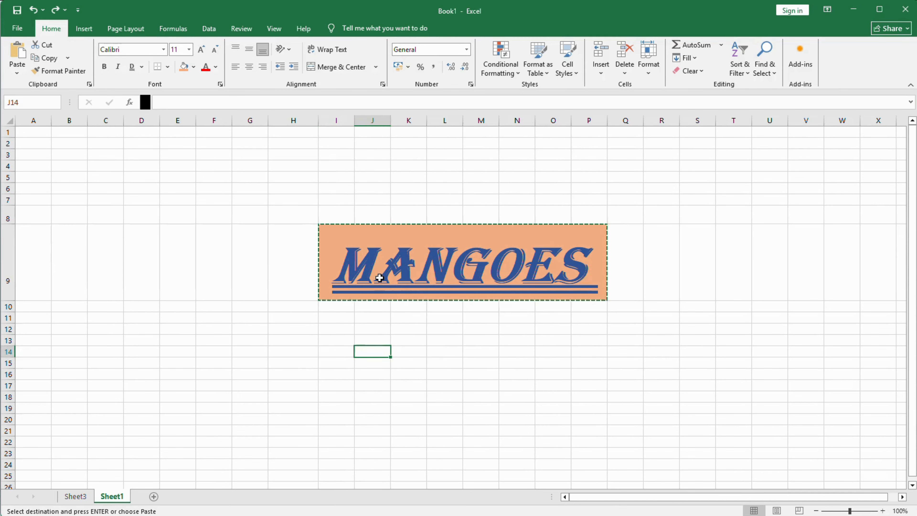
Step: Paste a copy of the Mangoes title from I9 at cell I15
left_click(380, 273)
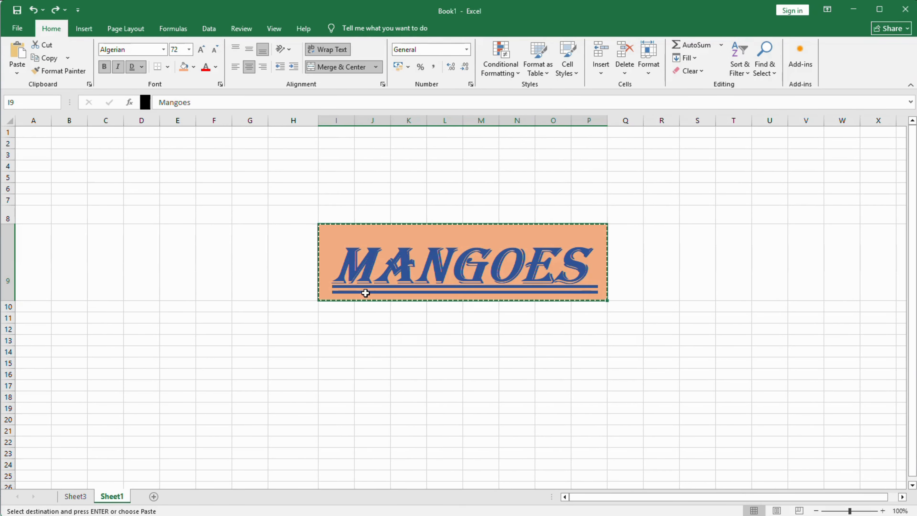
left_click(347, 365)
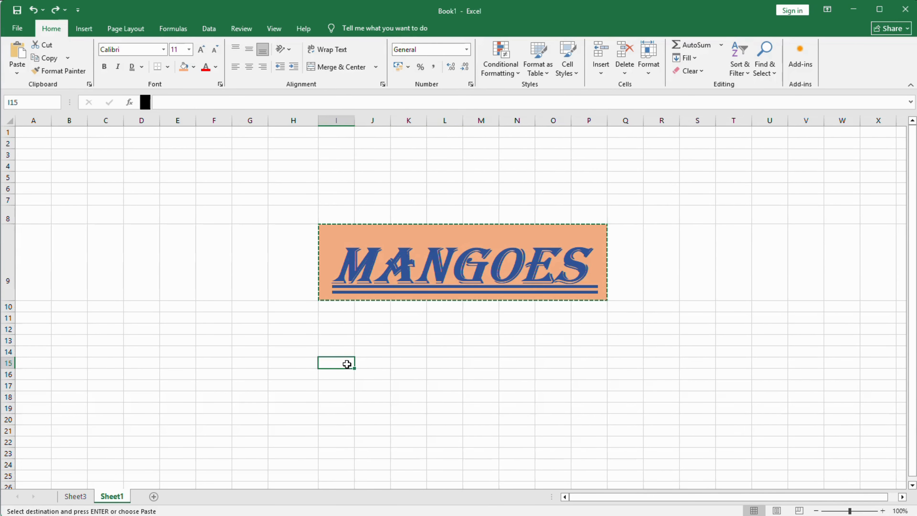
key("ctrl+v")
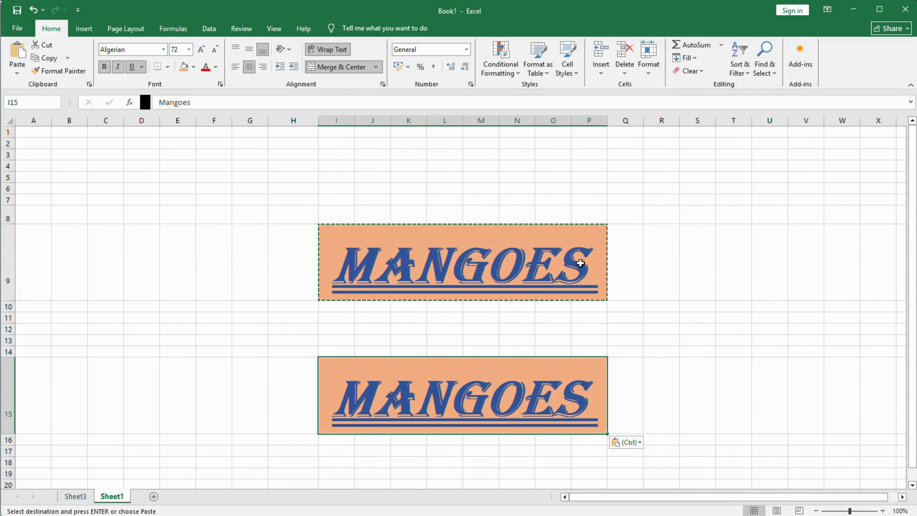
Step: Cut the Mangoes title from I9 and paste it at cell O4
left_click(671, 269)
left_click(501, 265)
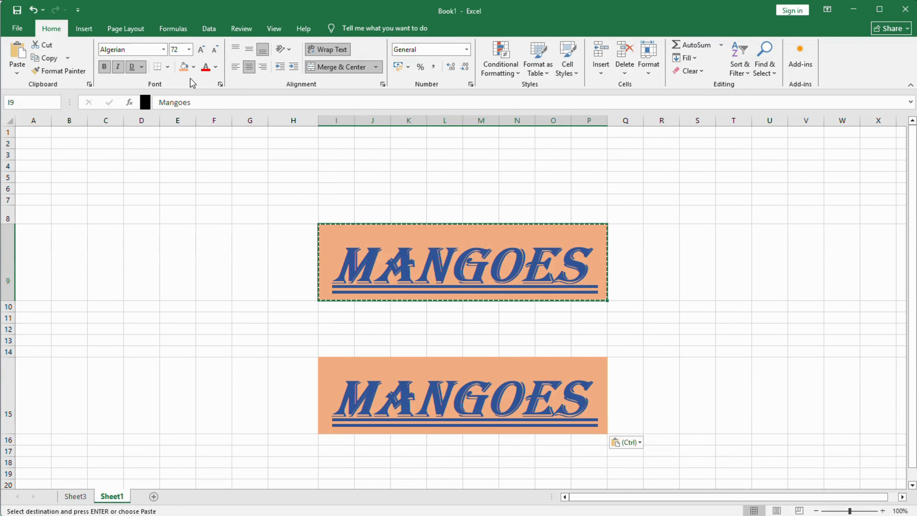
left_click(46, 44)
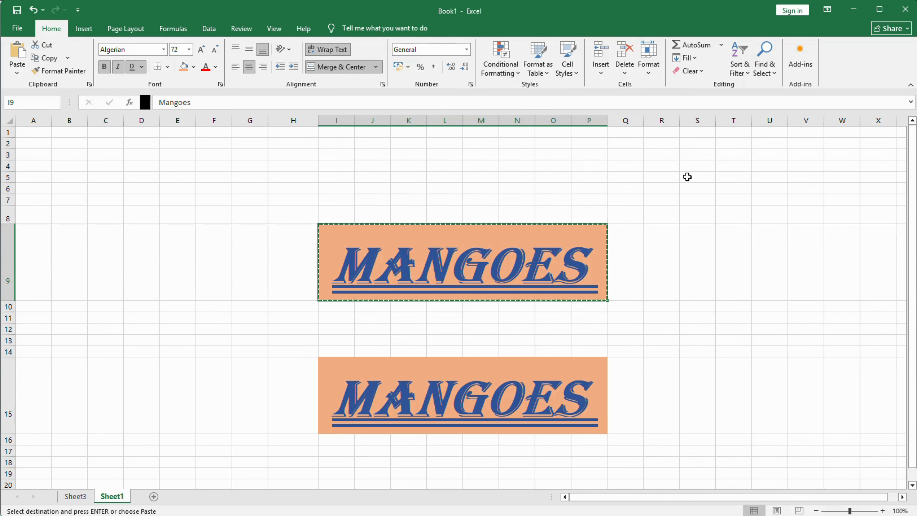
left_click(552, 164)
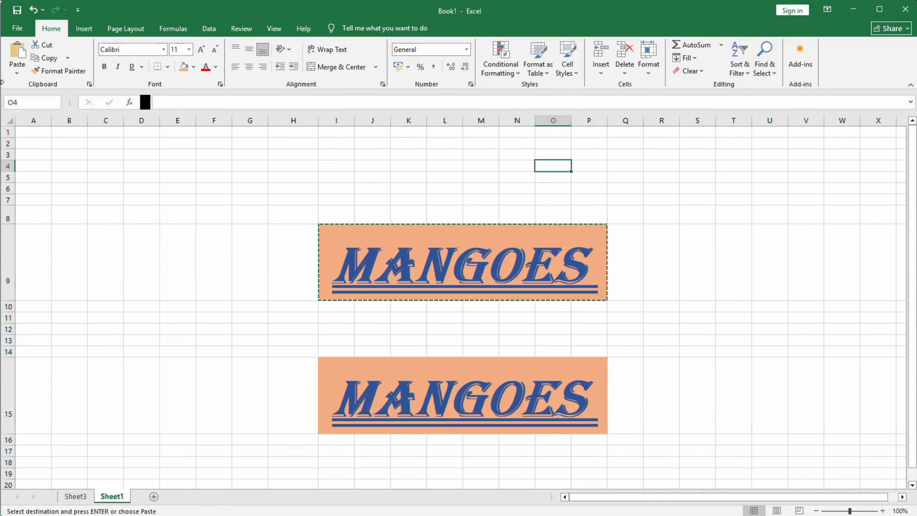
left_click(17, 54)
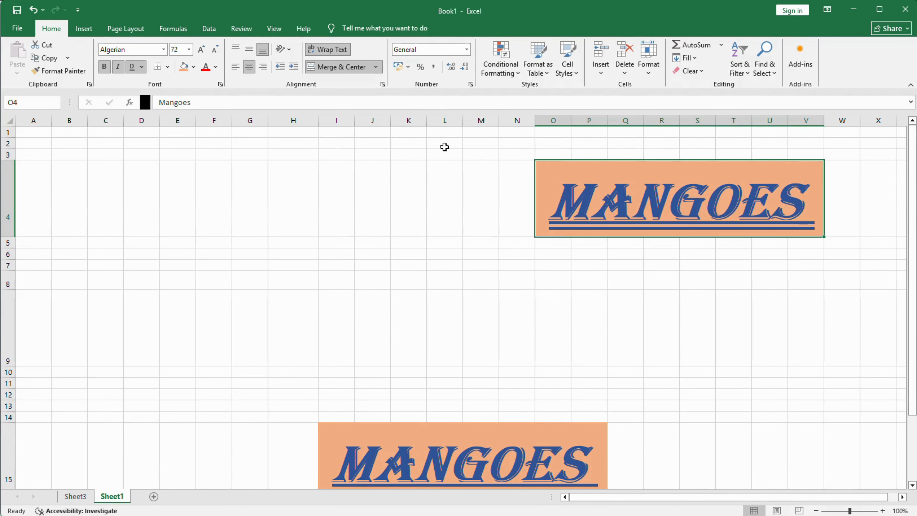
Step: Copy the Mangoes title from O4 and paste it at cell H6, undoing a first paste at H8
left_click(46, 58)
left_click(282, 281)
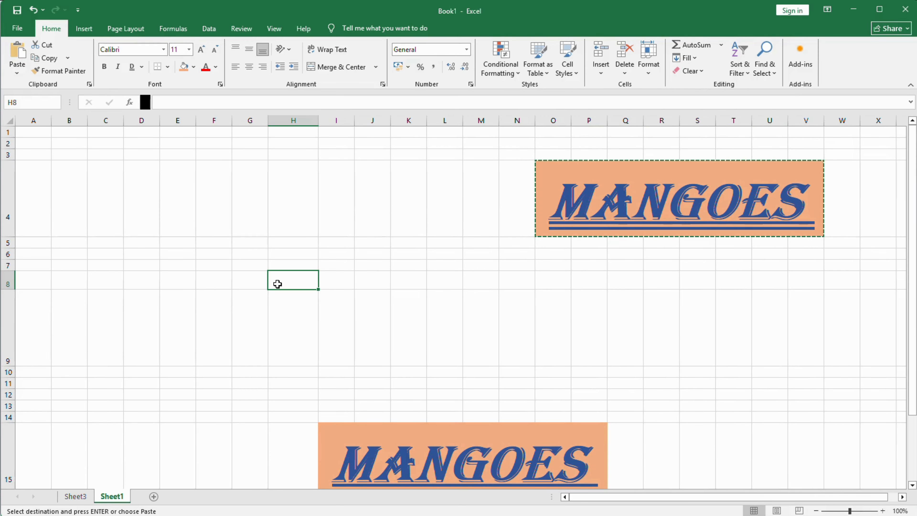
left_click(17, 54)
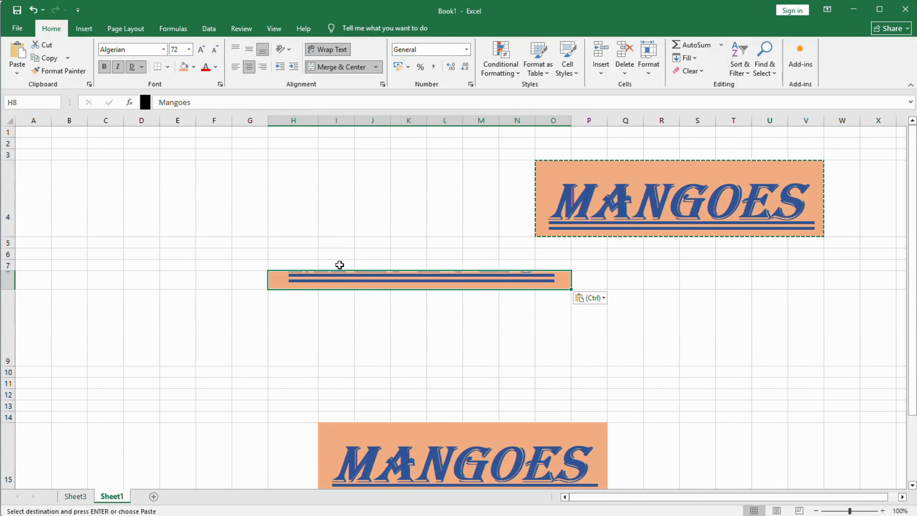
key("ctrl+z")
left_click(282, 253)
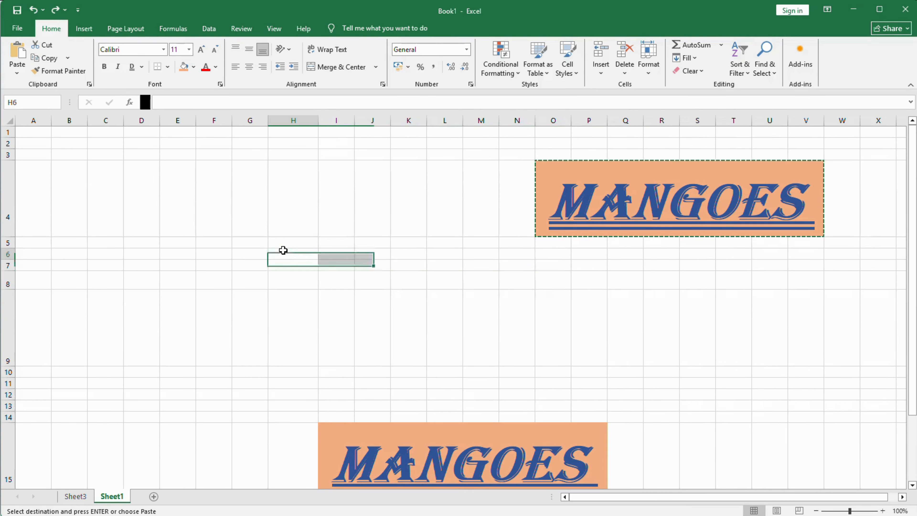
key("ctrl+v")
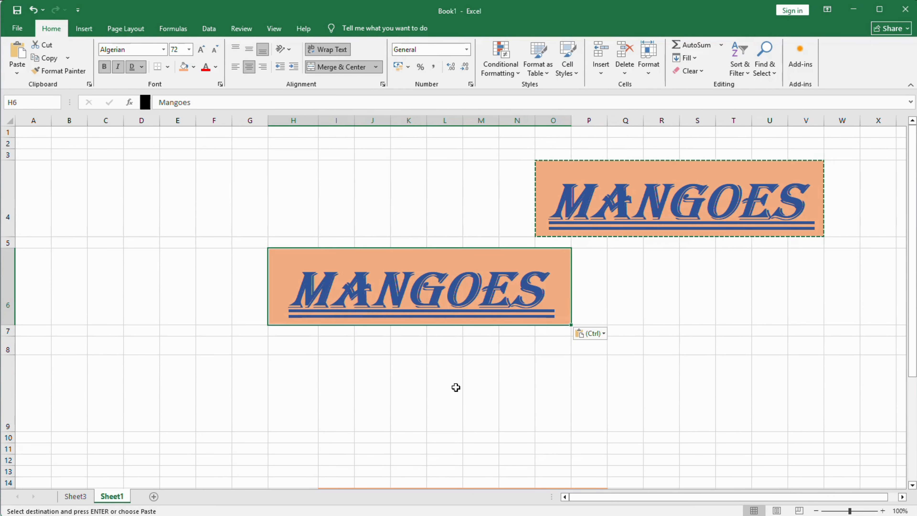
left_click(466, 384)
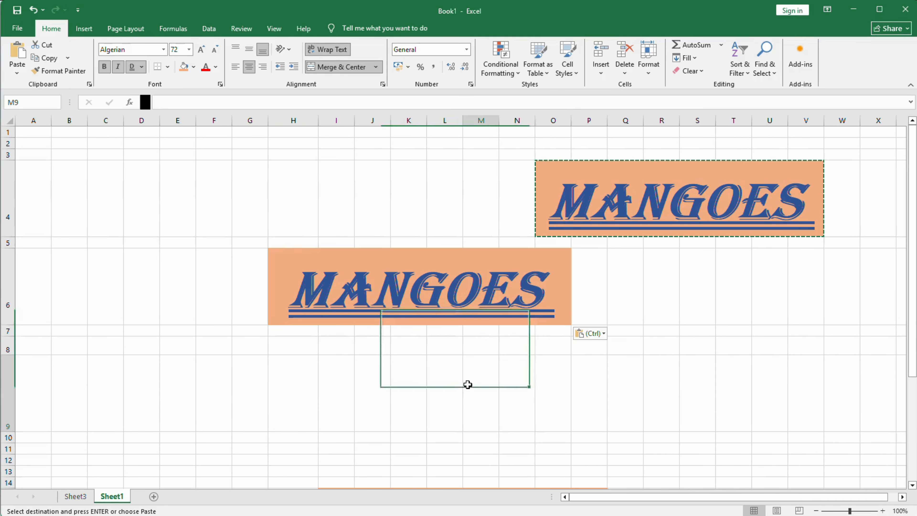
left_click(725, 321)
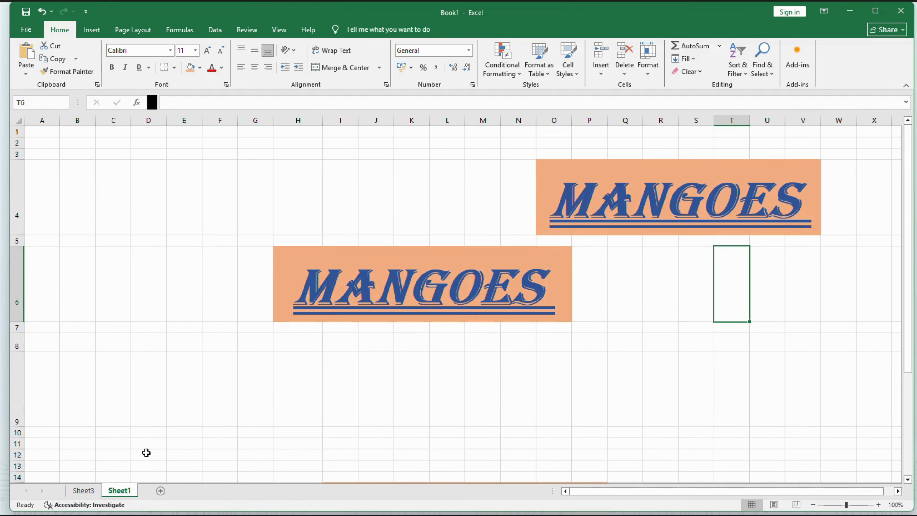
Step: On Sheet3, enter Jan in cell A1 and Feb in cell A2
left_click(83, 490)
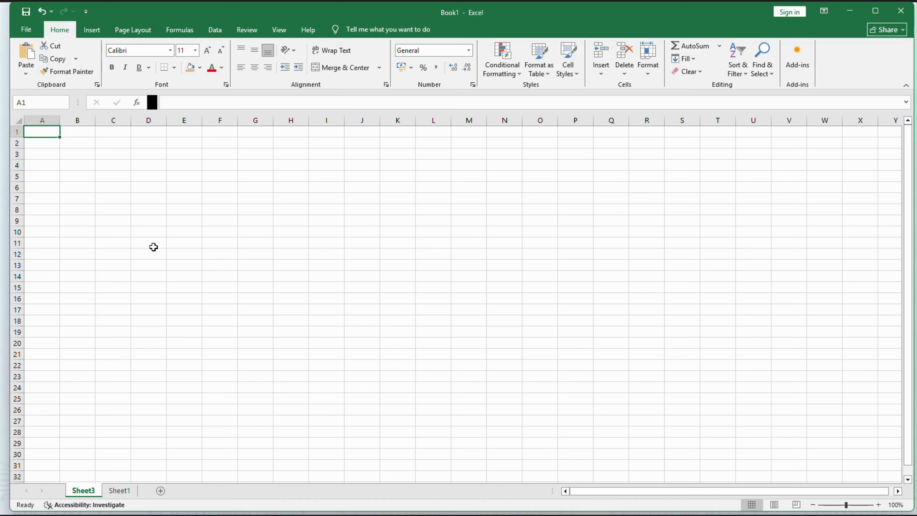
double_click(41, 131)
type("Ja")
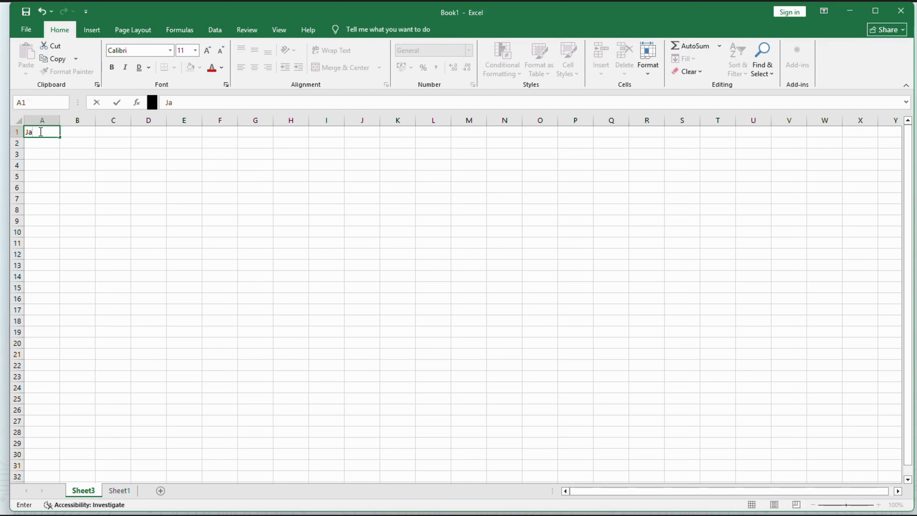
type("n")
key("Return")
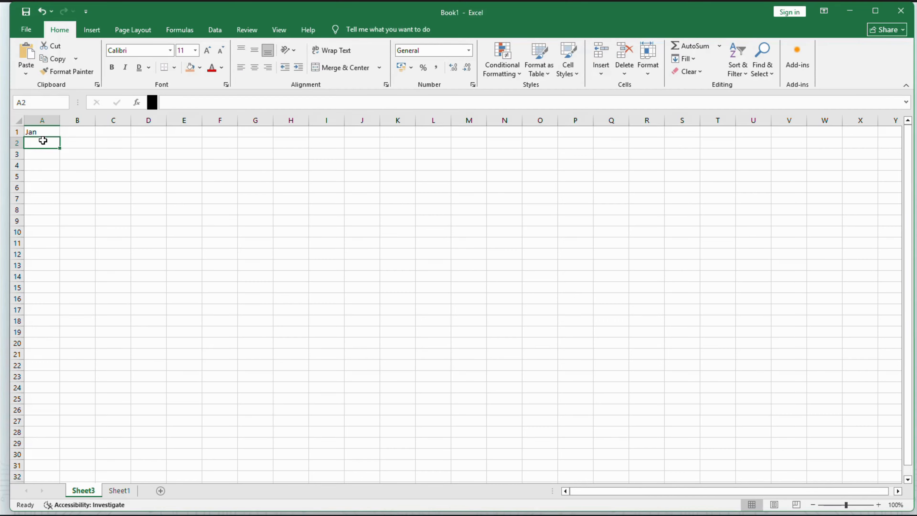
type("Feb")
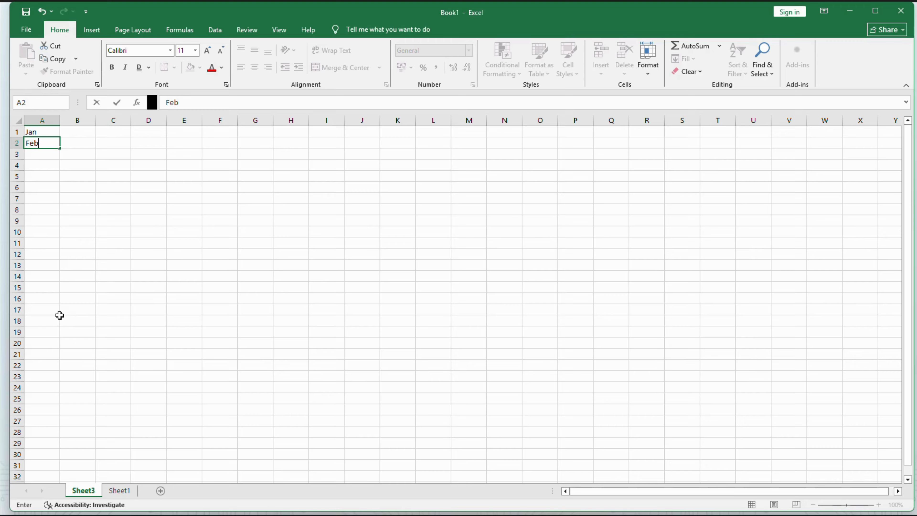
Step: Select cells A1:A2 and autofill the month series down column A to row 20
left_click(51, 130)
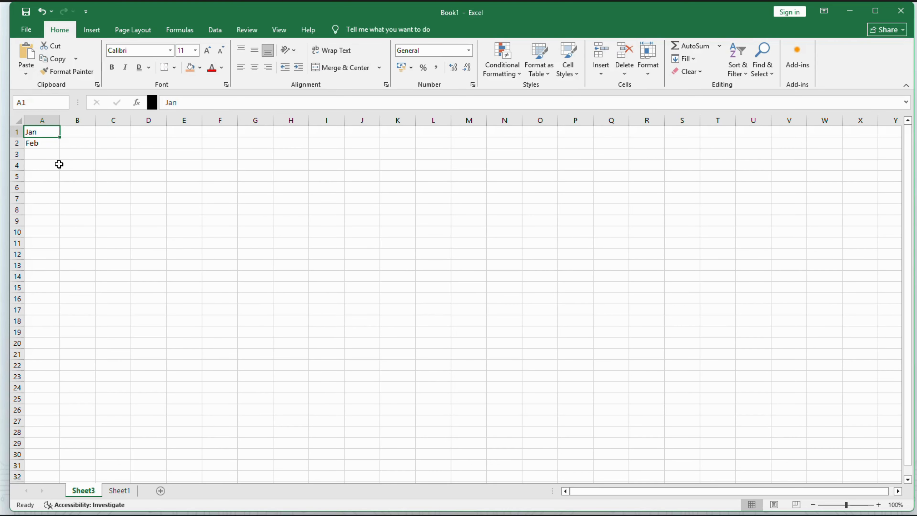
left_click(45, 144, "shift")
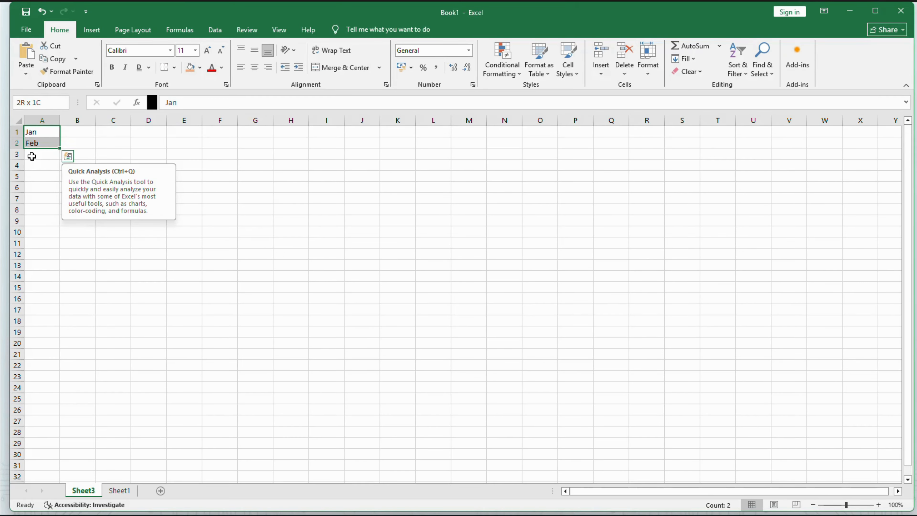
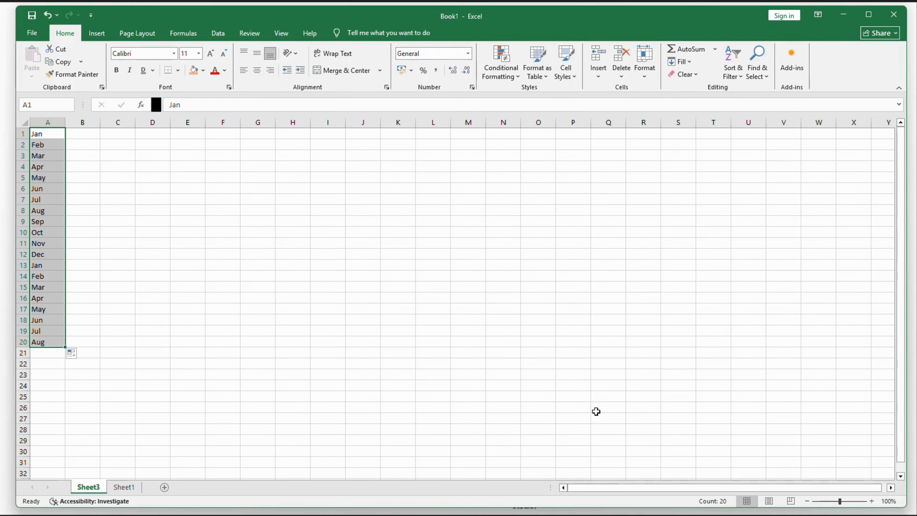
Step: Insert a new sheet after Sheet3 and open the custom lists editor from the advanced options
left_click(164, 487)
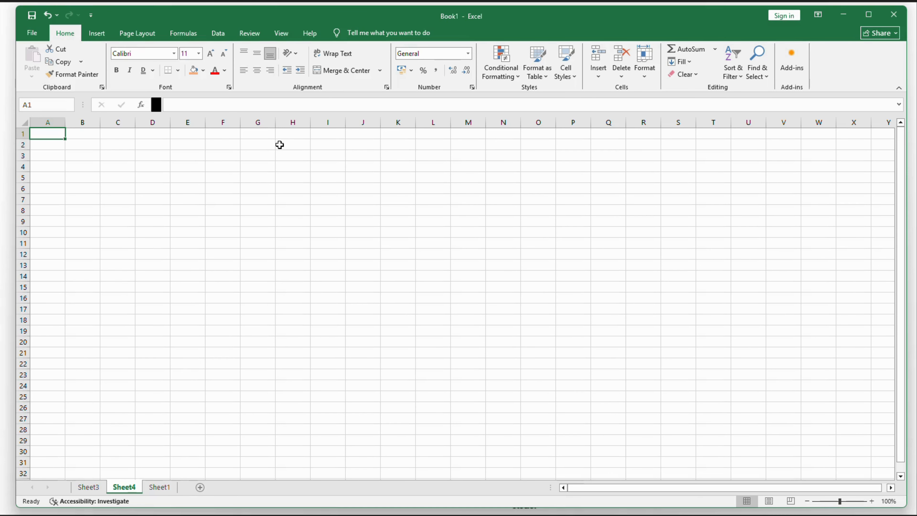
left_click(33, 32)
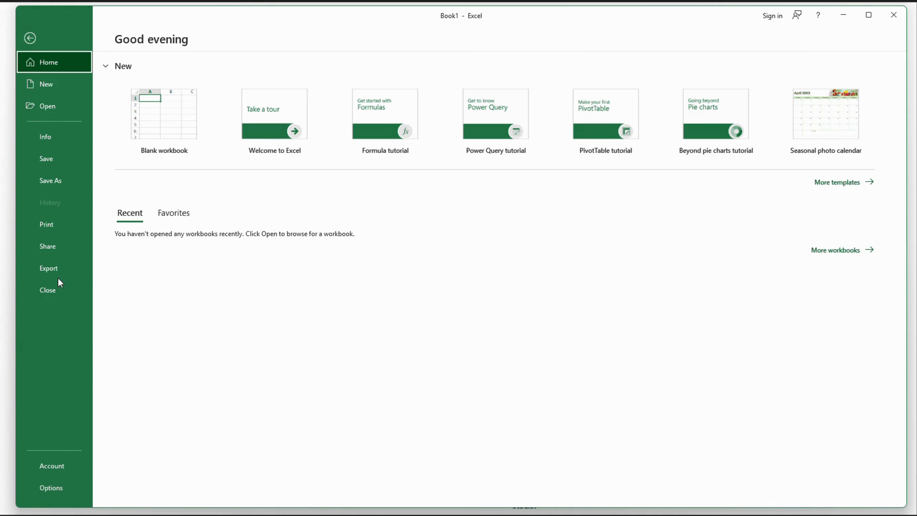
left_click(61, 489)
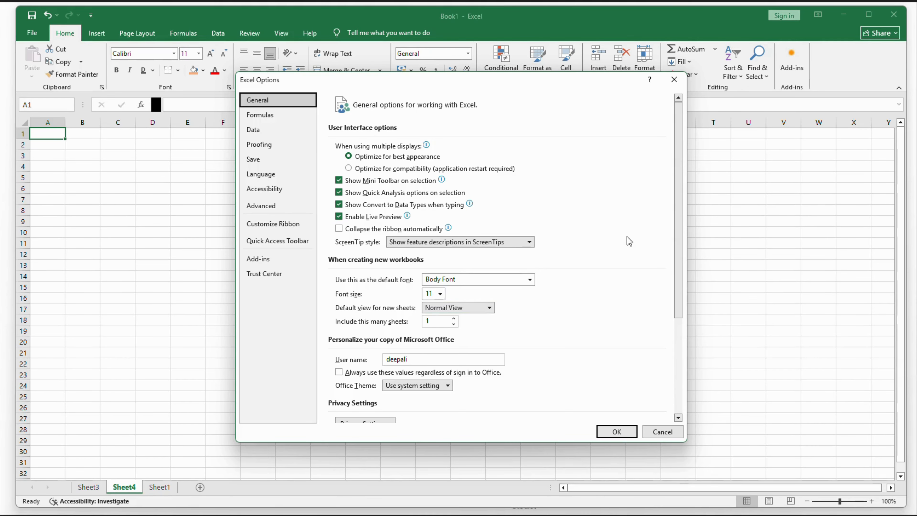
left_click_drag(678, 216, 680, 179)
left_click(272, 208)
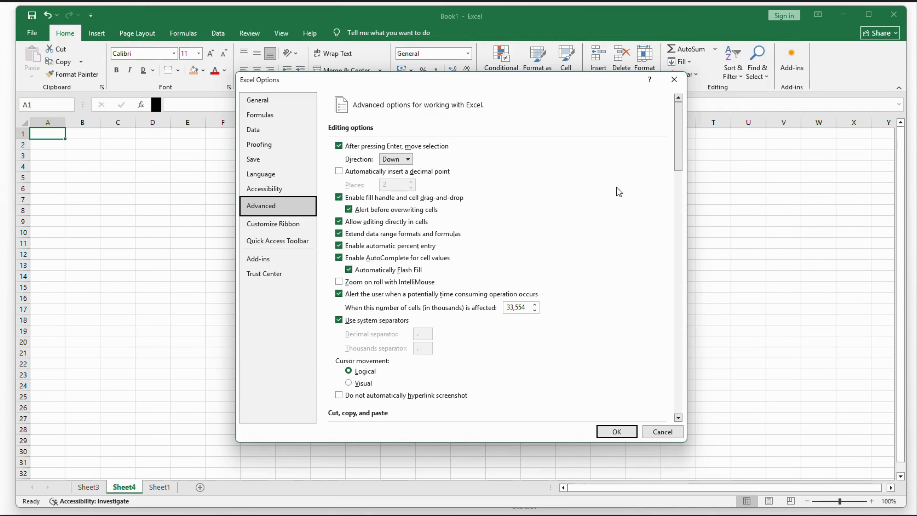
left_click_drag(676, 147, 671, 353)
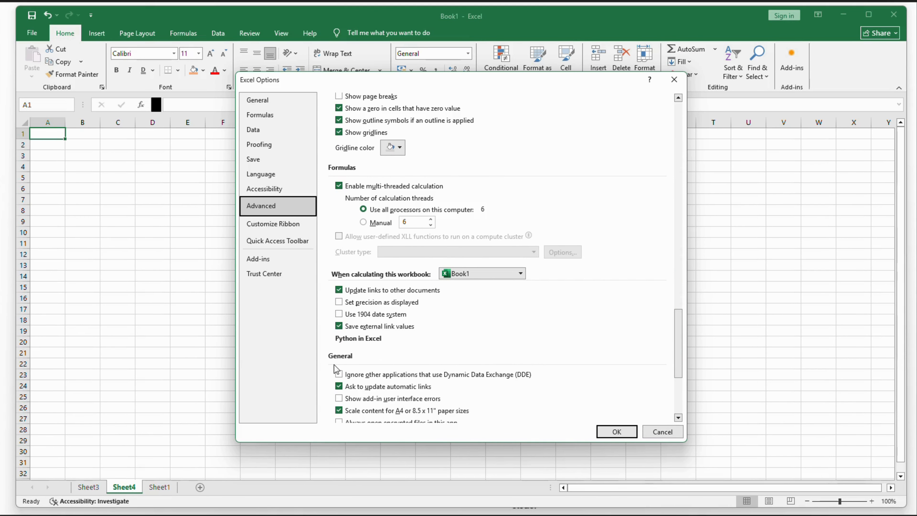
scroll(680, 348, "down", 5)
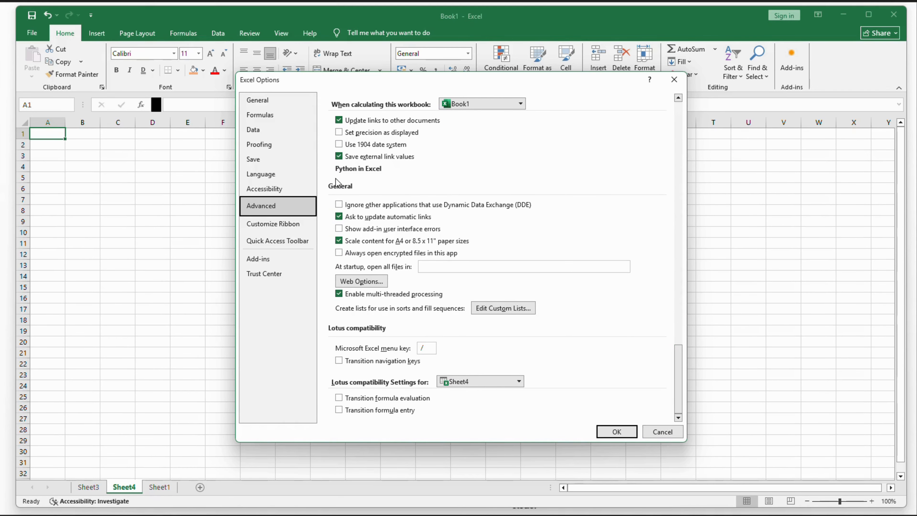
left_click(503, 311)
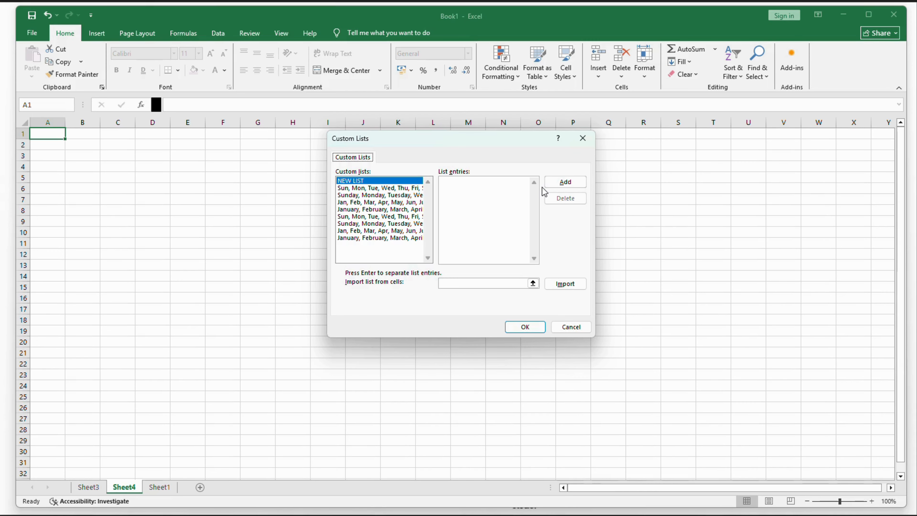
Step: Create a custom list with the entries SALES and ADMIN
left_click(461, 191)
type("SALES")
left_click(561, 183)
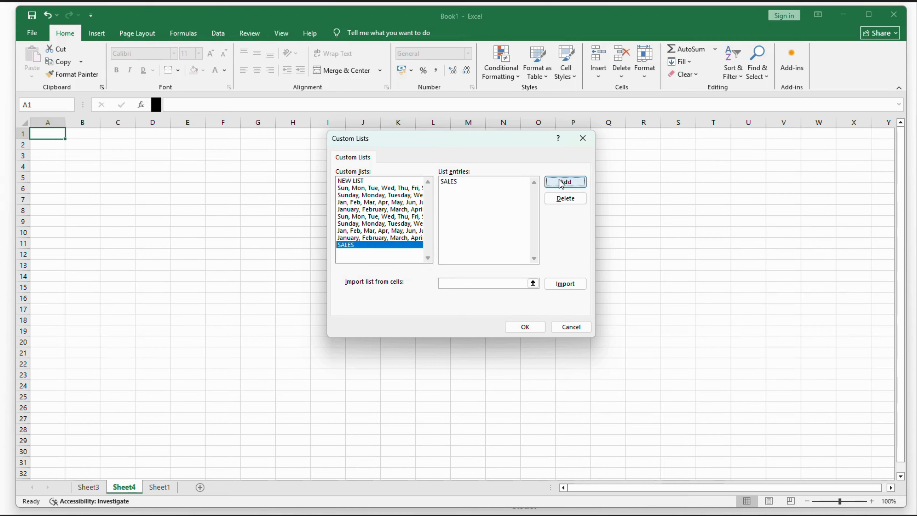
left_click(443, 193)
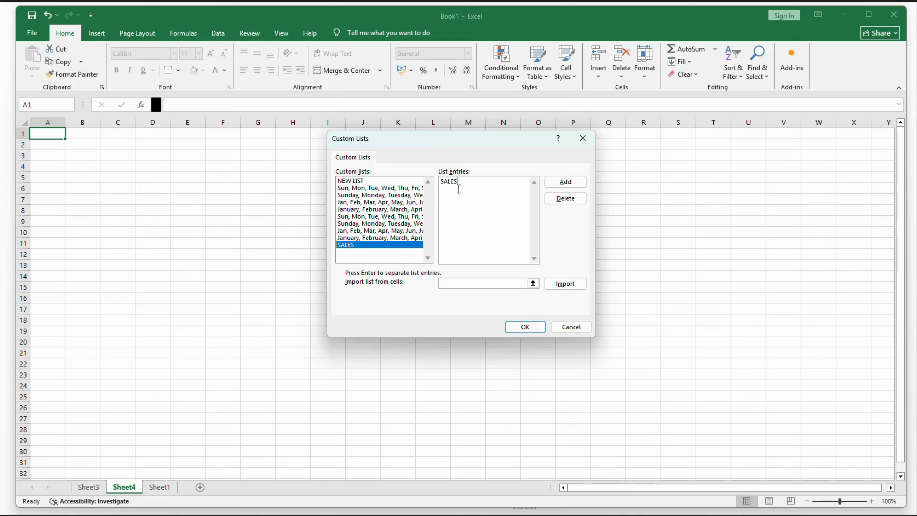
key("Return")
type("ADMIN")
left_click(574, 184)
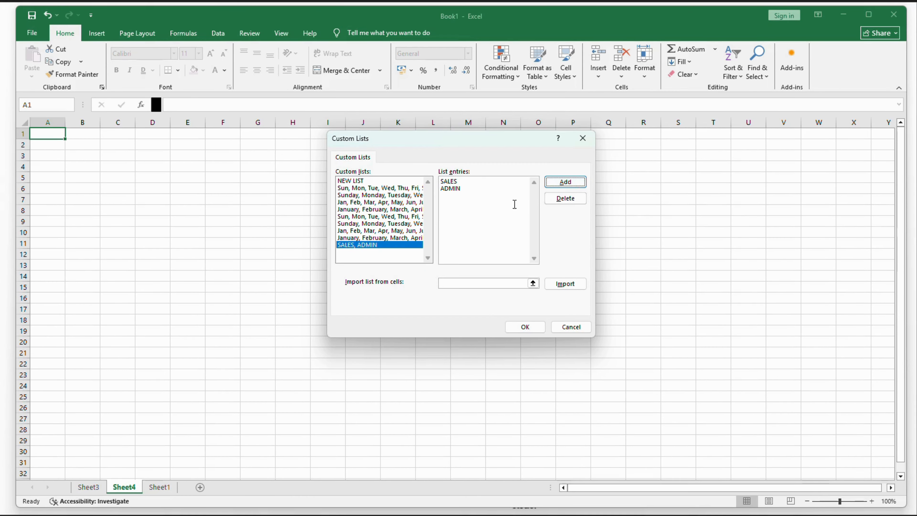
Step: Add the entries TECHNICAL and HR to the SALES, ADMIN custom list
left_click(503, 192)
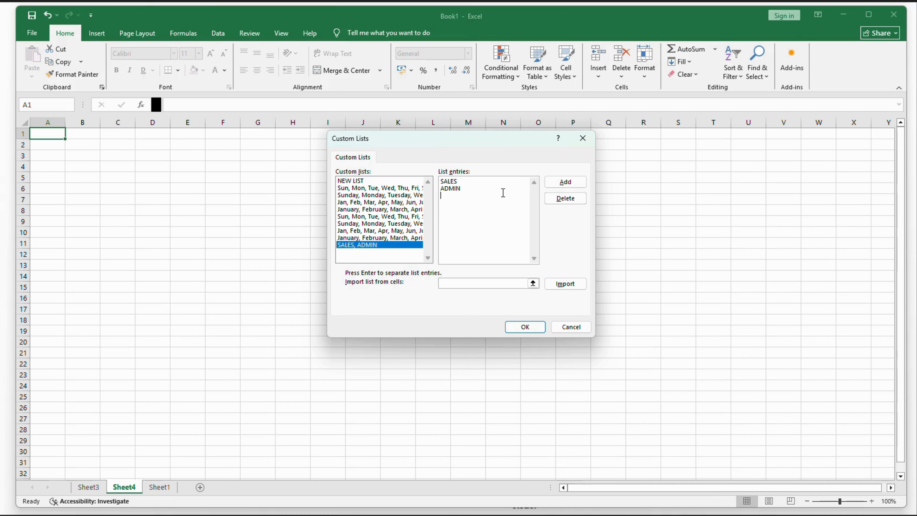
type("TECHNICAL")
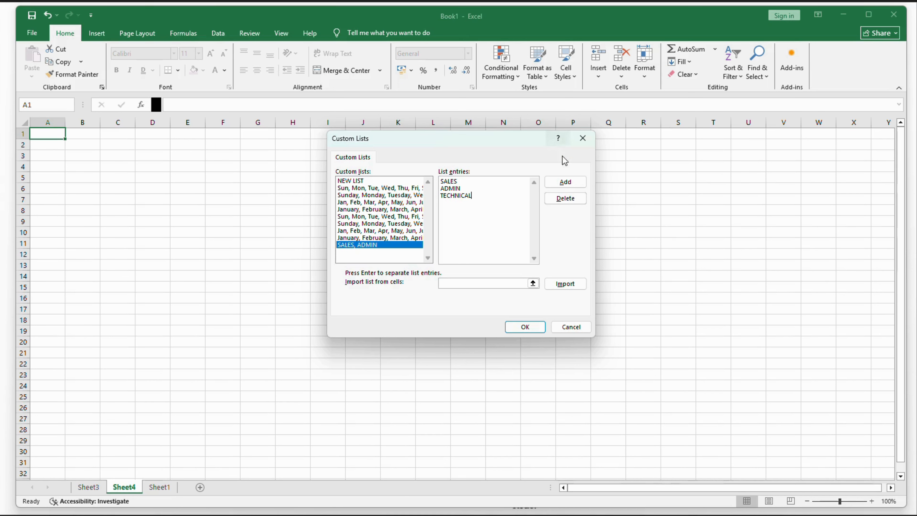
left_click(563, 182)
left_click(479, 191)
type("HR")
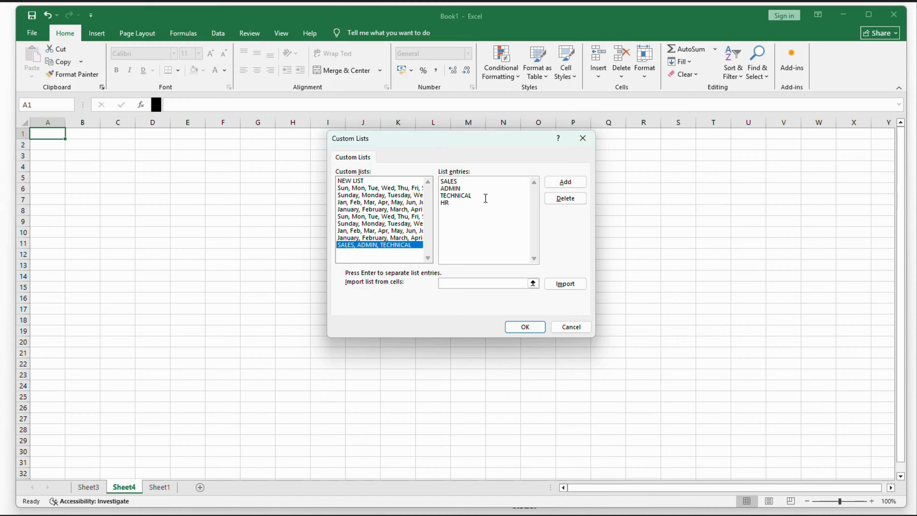
left_click(562, 182)
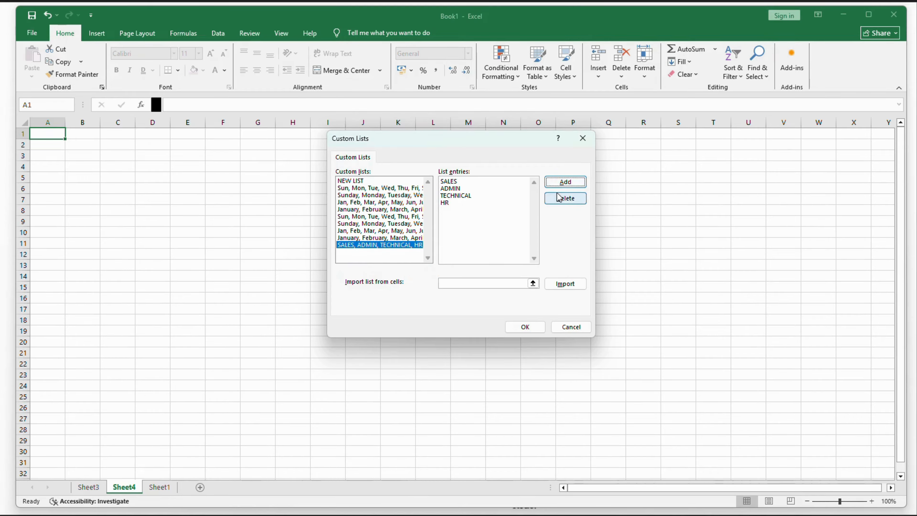
Step: Add SUPPORT and STORE to the end of the same custom list, then save it and close the options
left_click(448, 206)
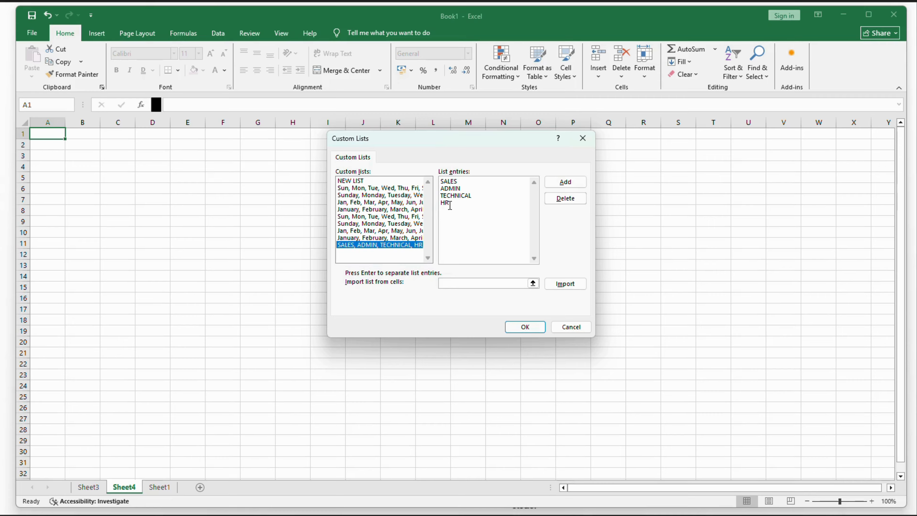
type("SUPPORT")
left_click(568, 183)
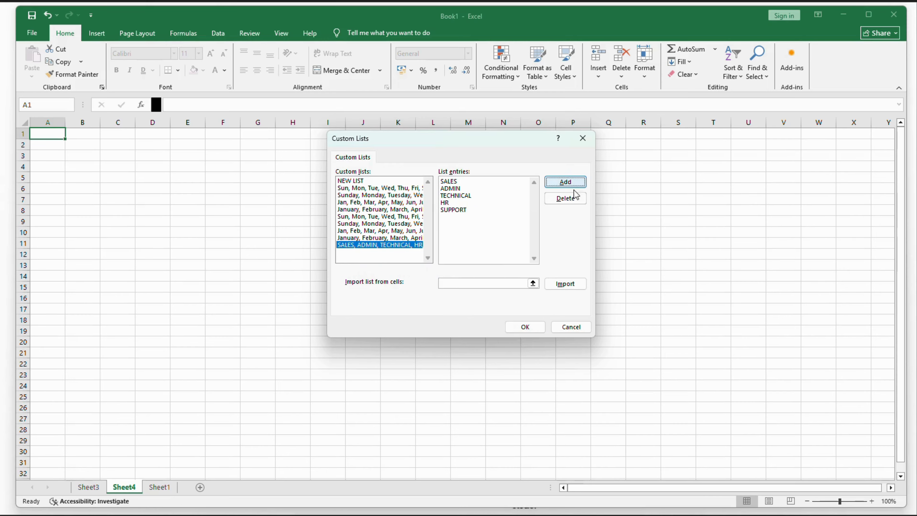
left_click(487, 213)
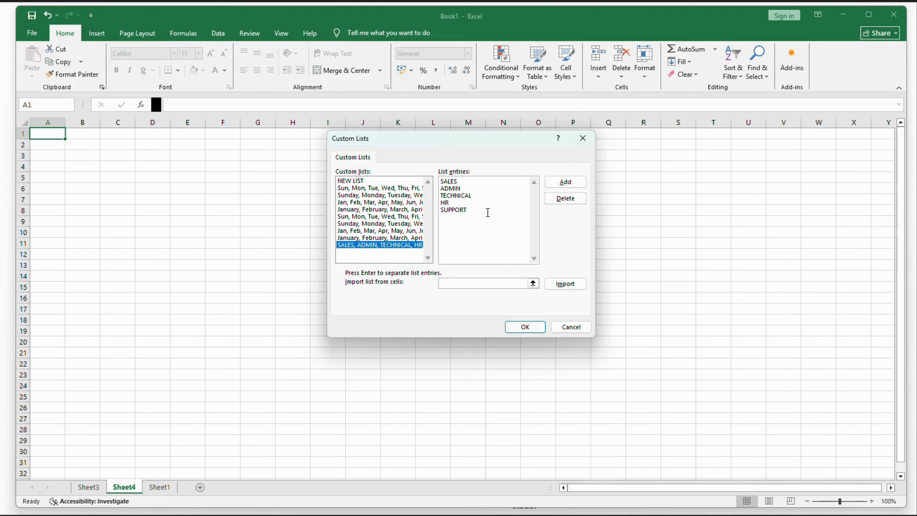
key("Return")
type("STORE")
left_click(565, 182)
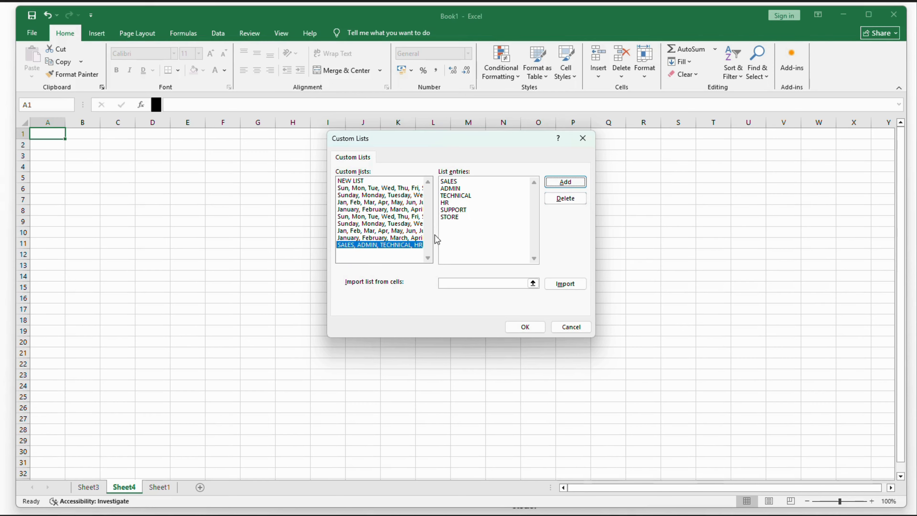
left_click(396, 245)
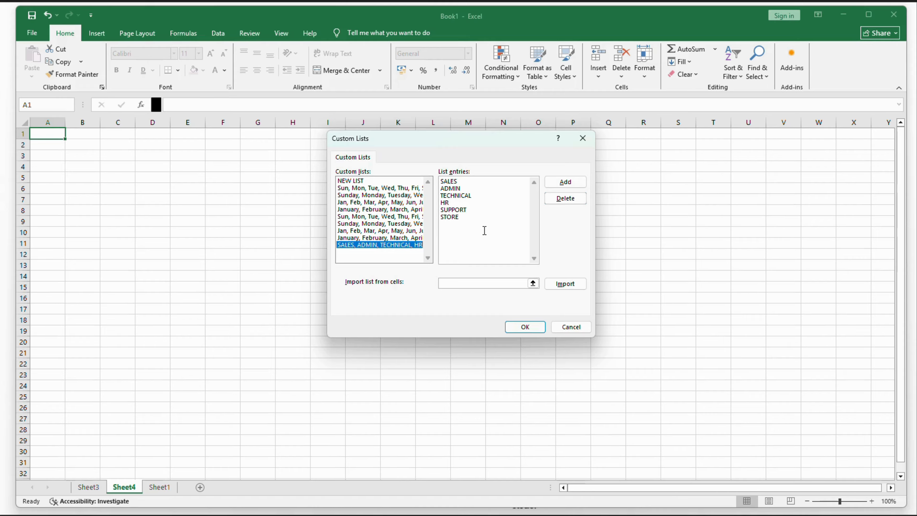
left_click(525, 327)
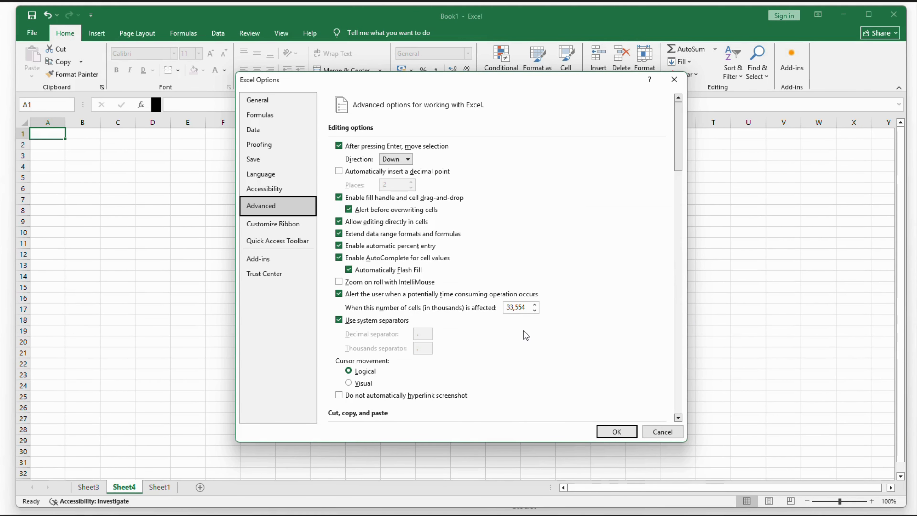
key("Return")
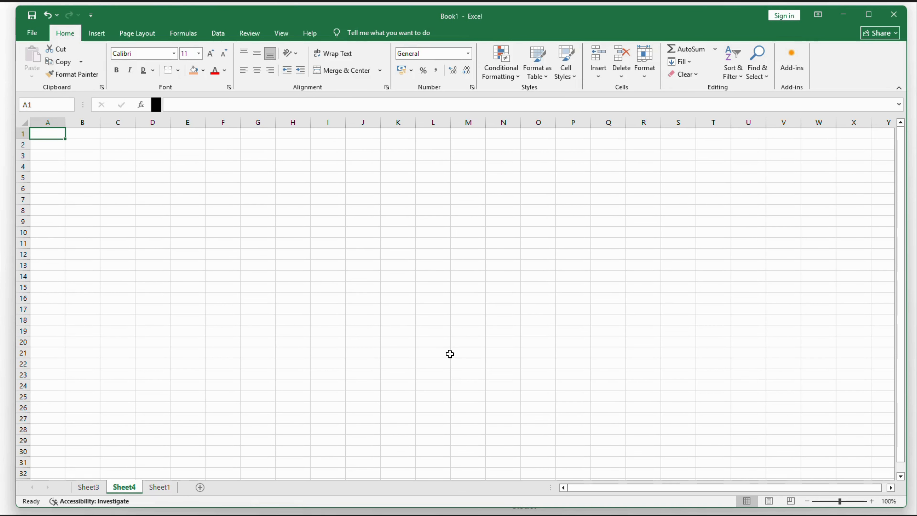
Step: Enter SALES in cell A1 of Sheet4
double_click(46, 134)
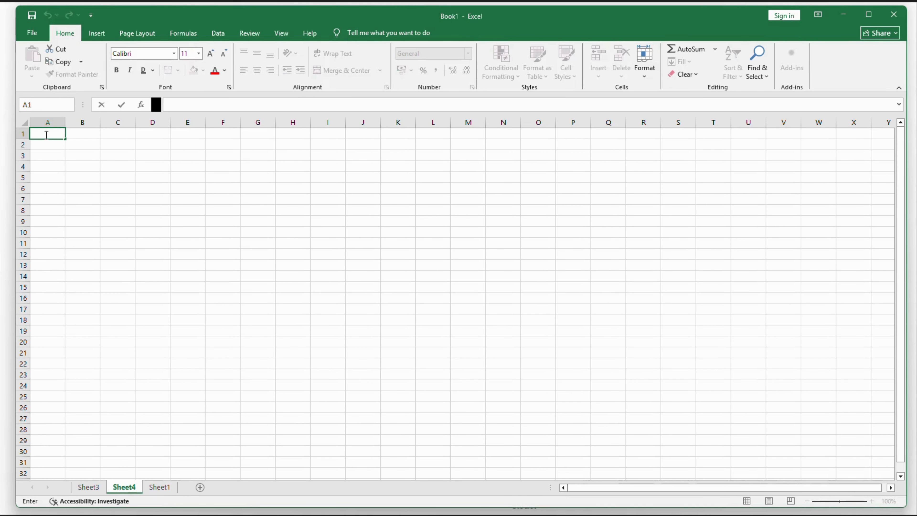
type("SALES")
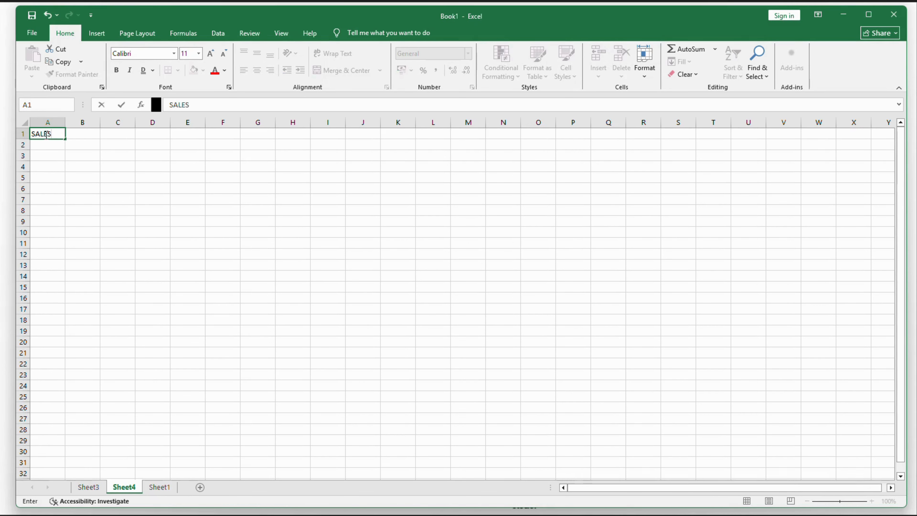